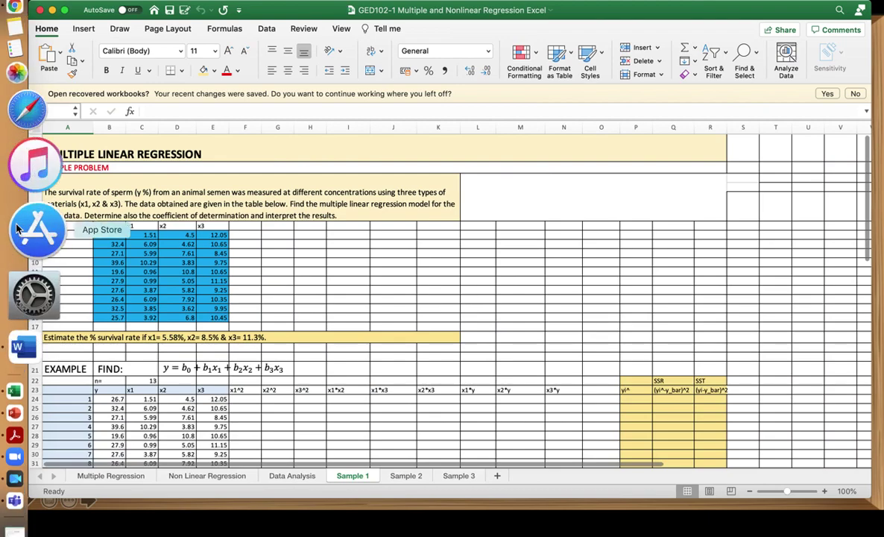
Review the Sample 1 worksheet from the problem statement and data table down to the normal equations layout
scroll(411, 272, down, 1)
scroll(411, 271, up, 1)
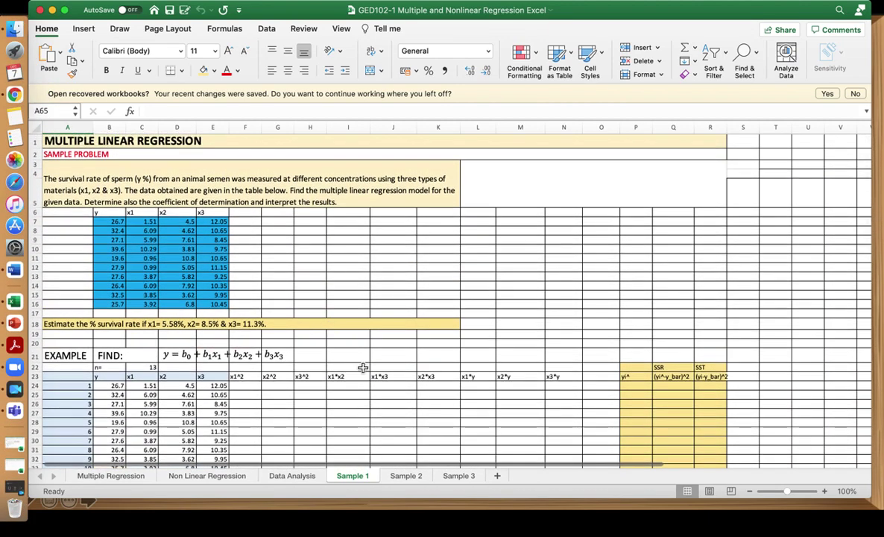
scroll(363, 367, down, 7)
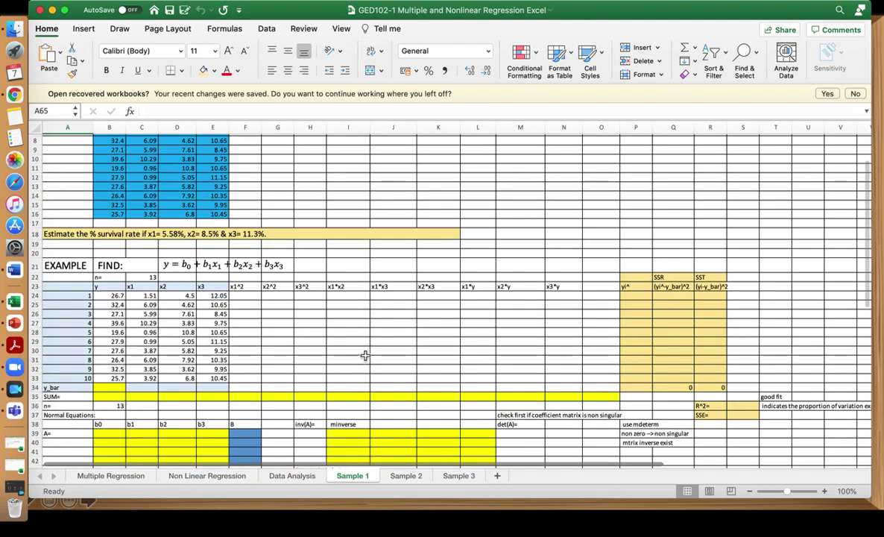
scroll(364, 356, down, 8)
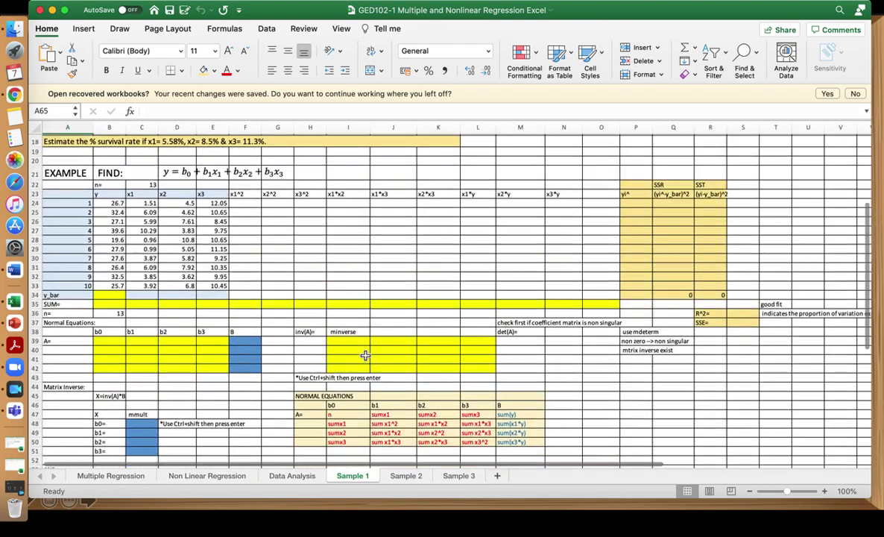
scroll(365, 356, down, 1)
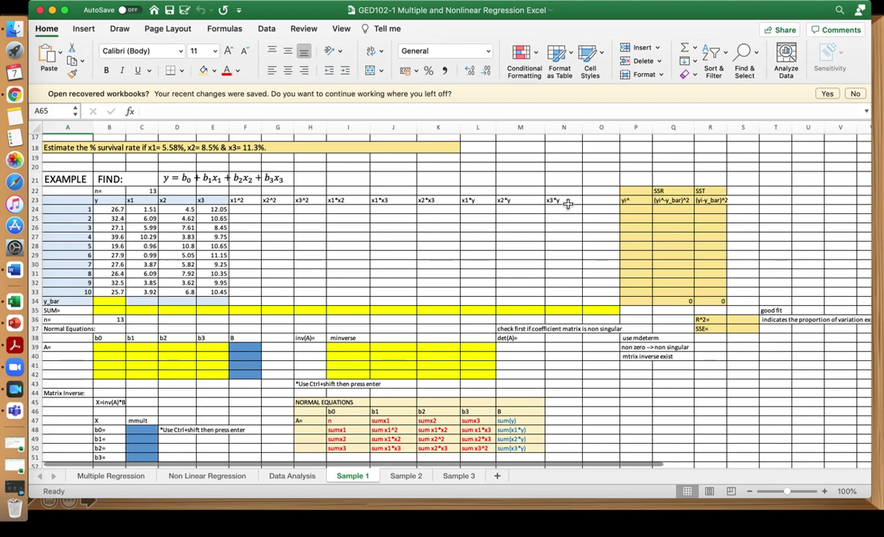
scroll(436, 395, down, 3)
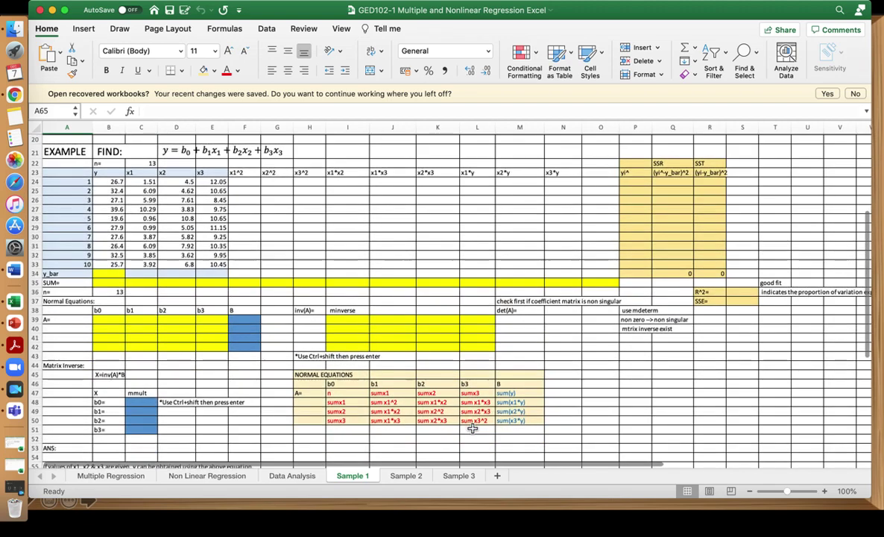
scroll(372, 422, up, 5)
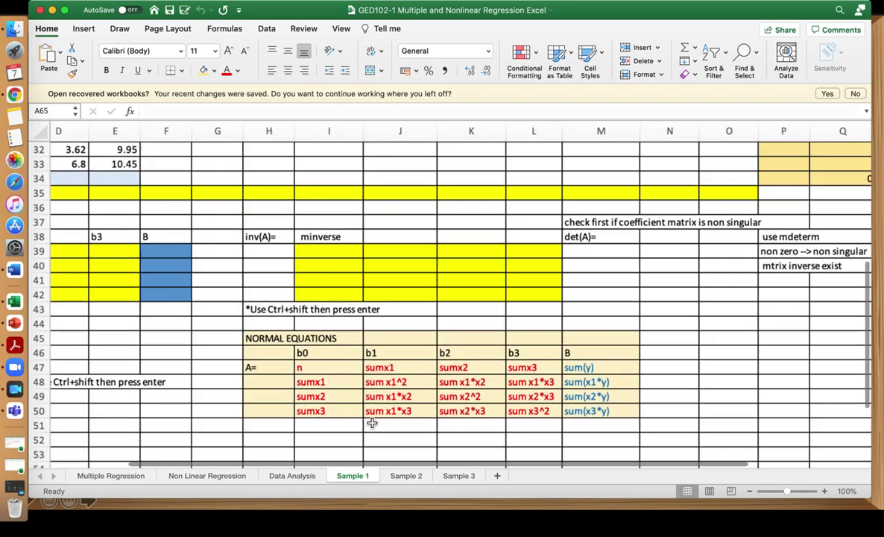
scroll(288, 349, up, 3)
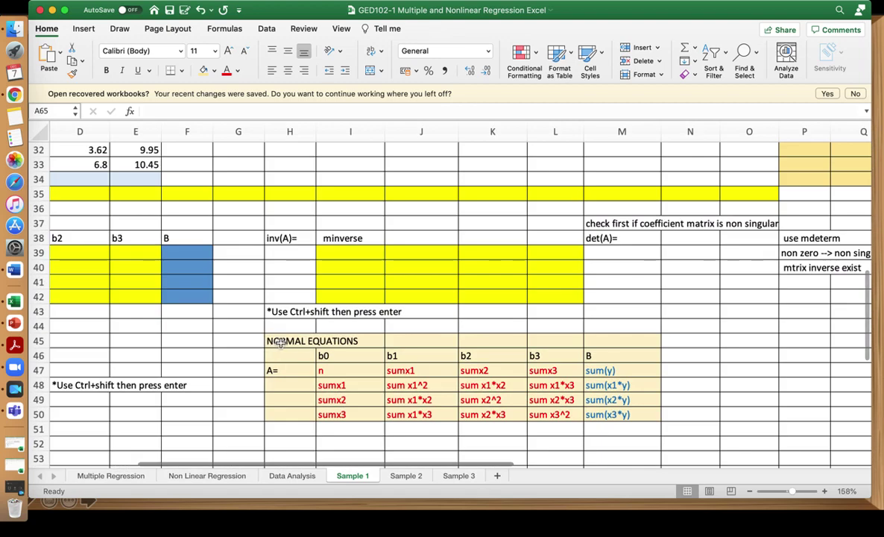
Select the whole NORMAL EQUATIONS reference table, H45:M50, to examine its matrix of sums
click(280, 342)
key(shift+Right)
key(shift+Right)
key(shift+Right)
key(shift+Right)
key(shift+Right)
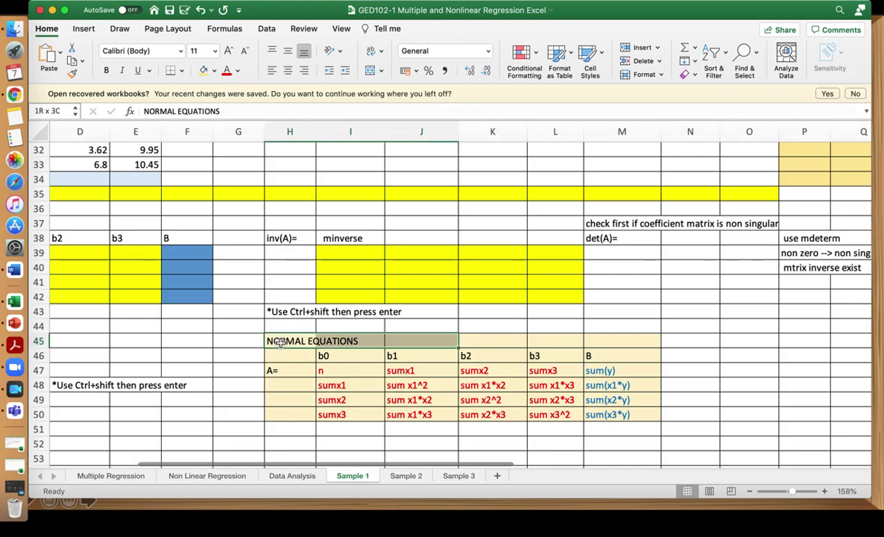
key(shift+Down)
key(shift+Down)
key(shift+Down)
key(shift+Down)
key(shift+Down)
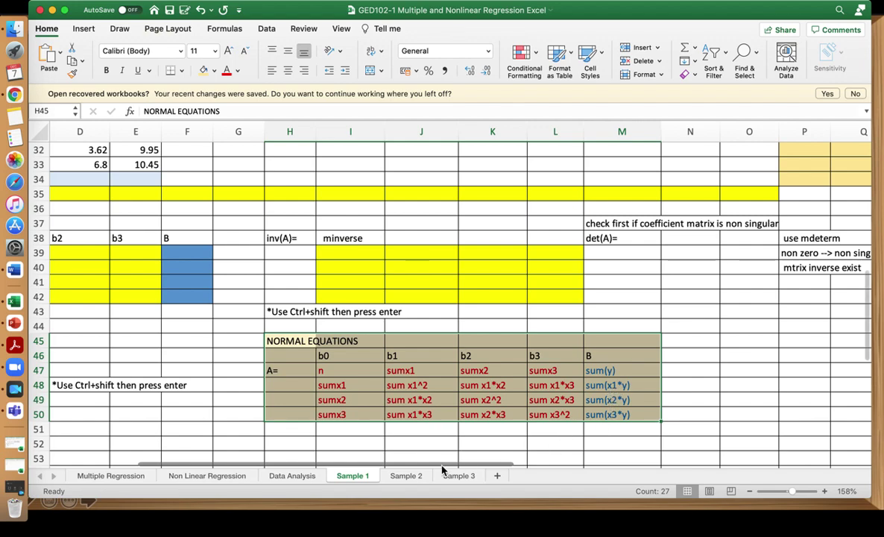
Calculate the x1^2 column by entering =C24^2 in F24 and filling it down to F33
scroll(447, 466, left, 5)
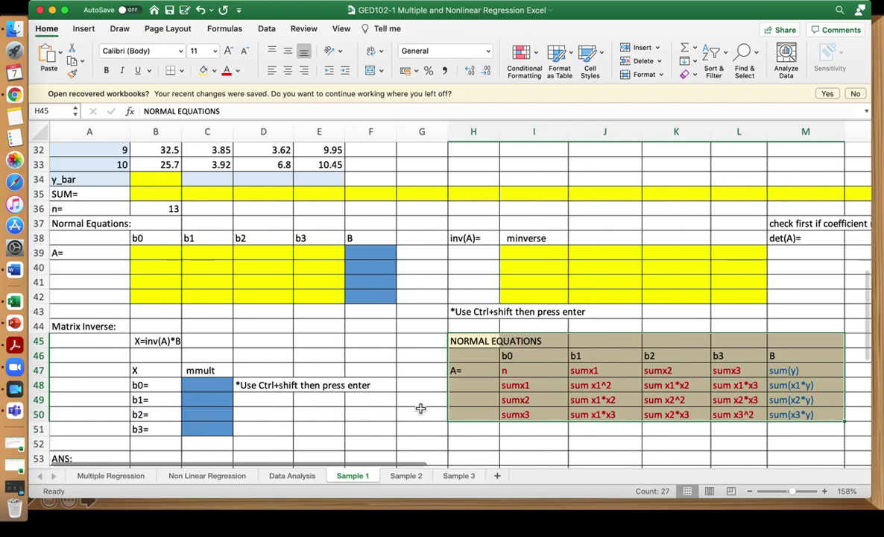
scroll(417, 395, up, 10)
scroll(377, 339, down, 2)
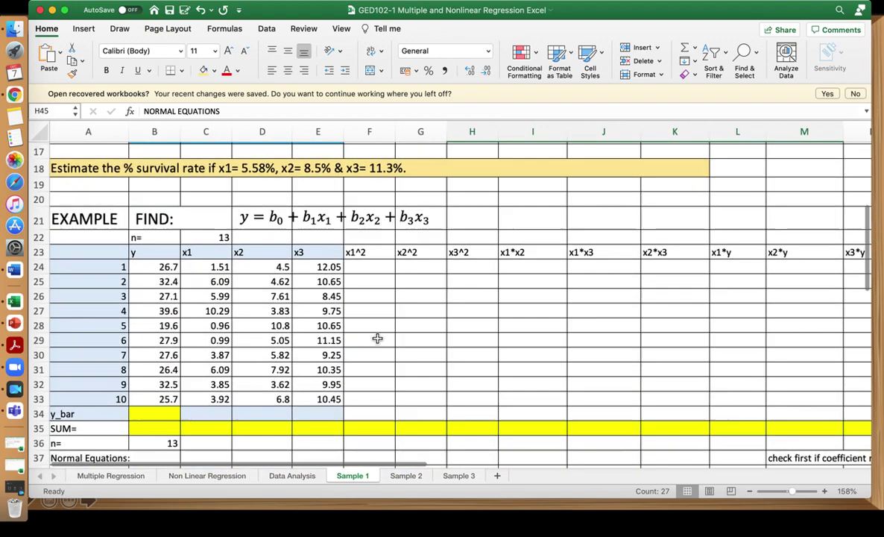
click(365, 269)
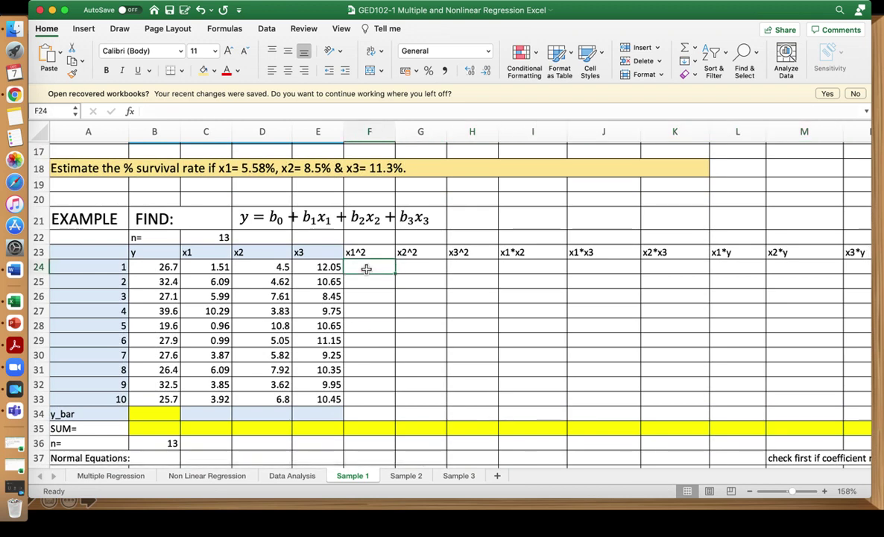
text(=)
click(210, 266)
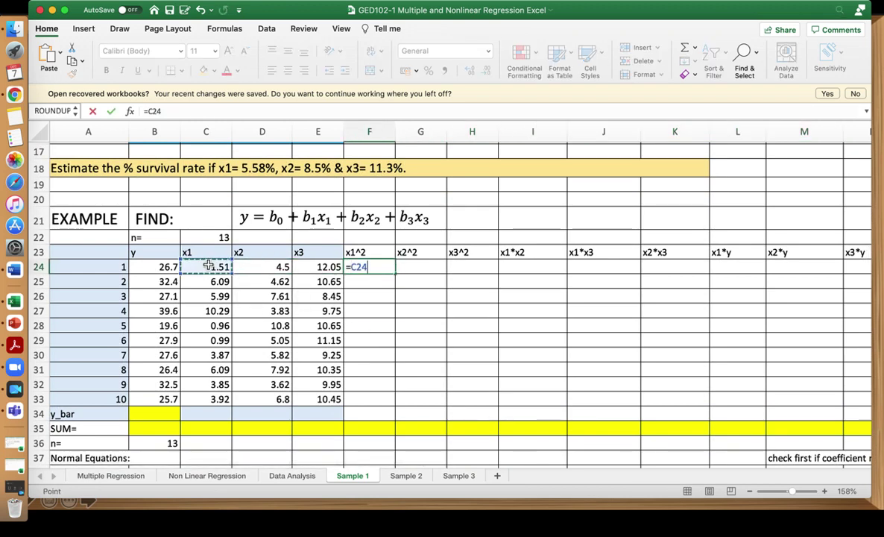
text(^2)
key(Return)
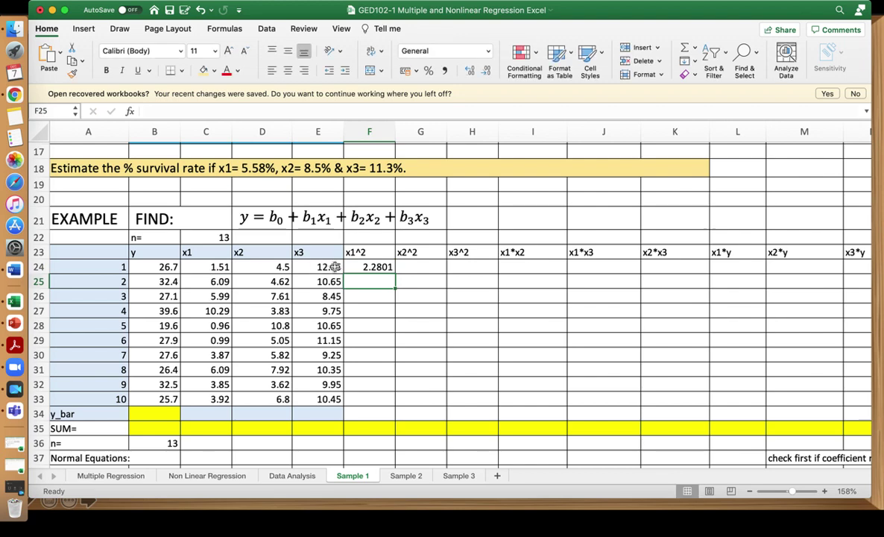
click(364, 267)
drag(398, 274, 399, 407)
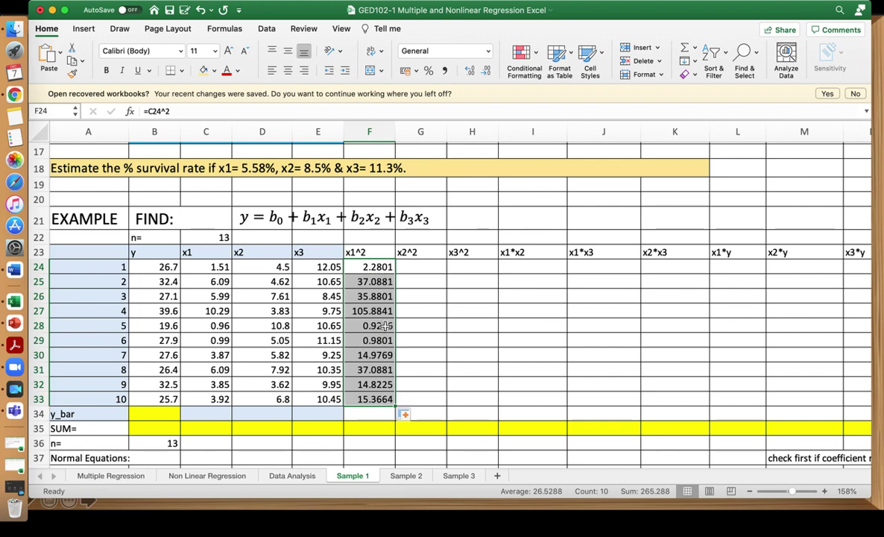
Calculate the x2^2 column by entering =D24^2 in G24 and filling it down to G33
click(429, 266)
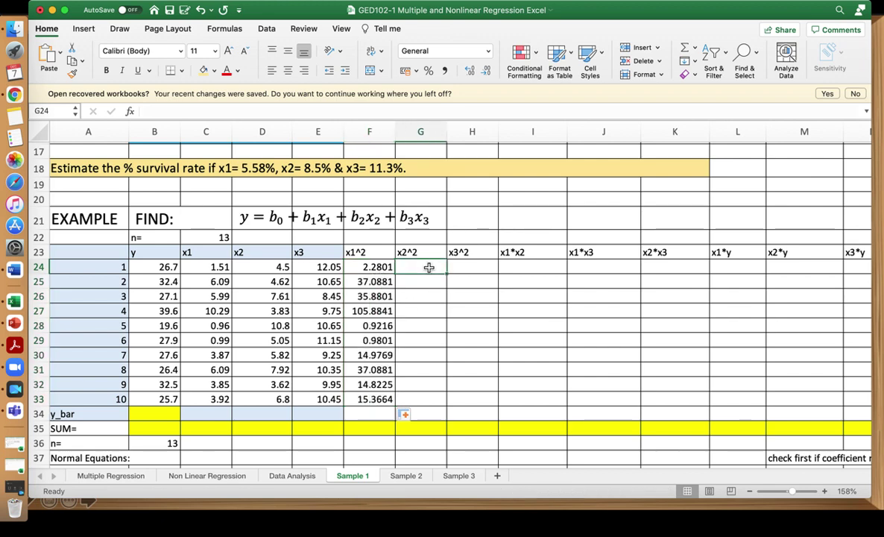
text(=)
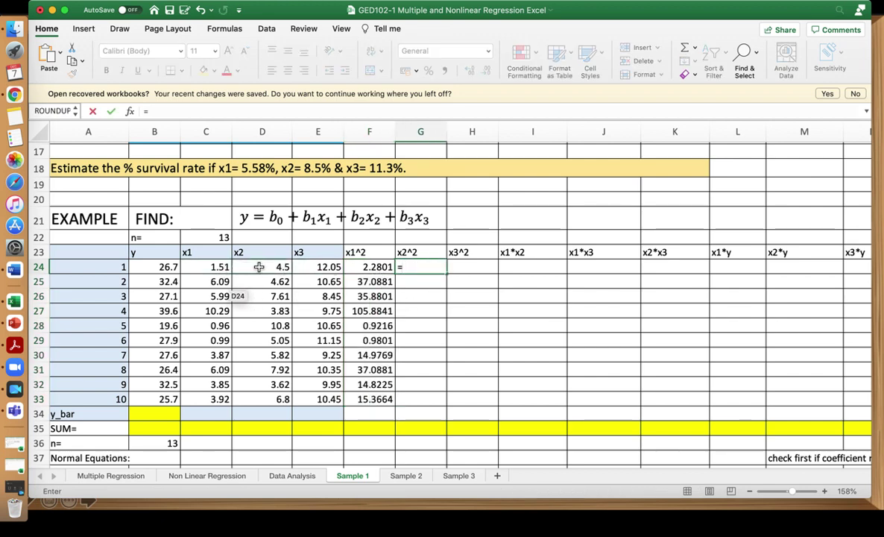
click(258, 267)
text(^2)
key(Return)
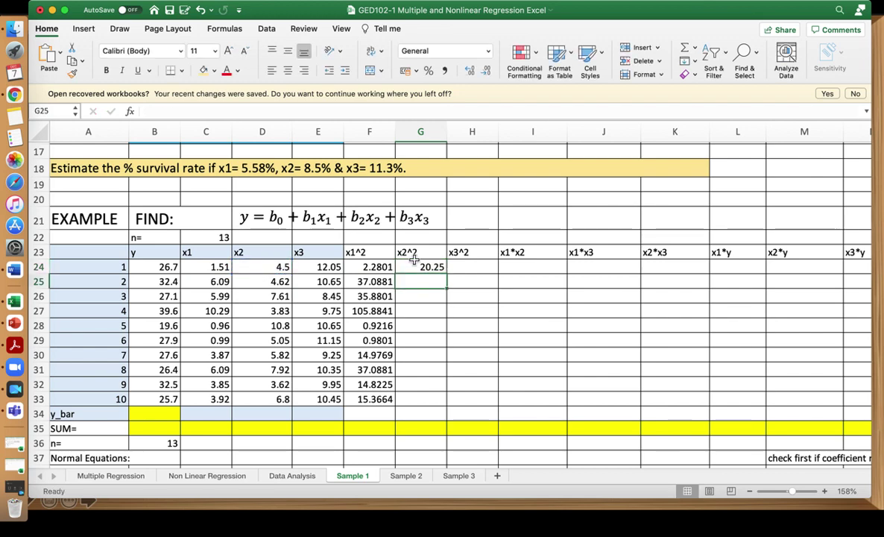
click(417, 272)
drag(448, 274, 450, 409)
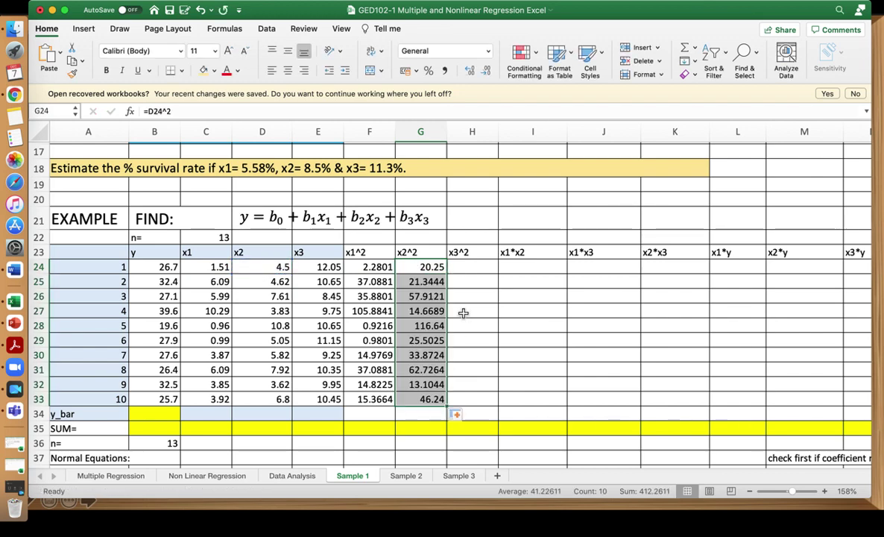
Calculate the x3^2 column by entering =E24^2 in H24 and filling it down to H33
click(466, 268)
text(=)
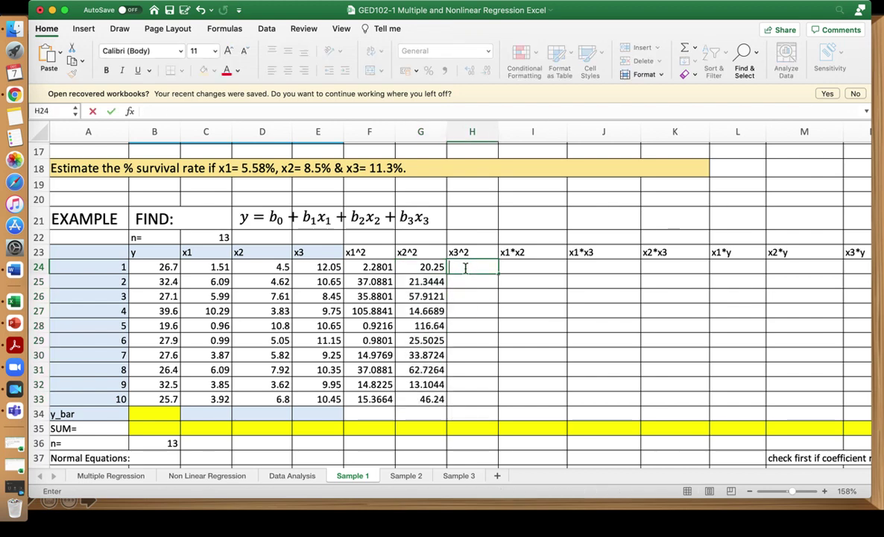
click(336, 268)
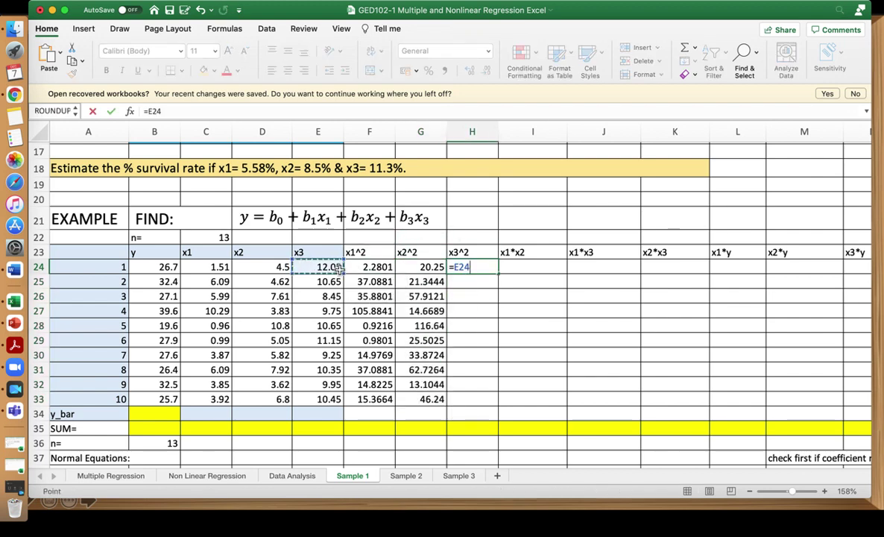
text(^2)
key(Return)
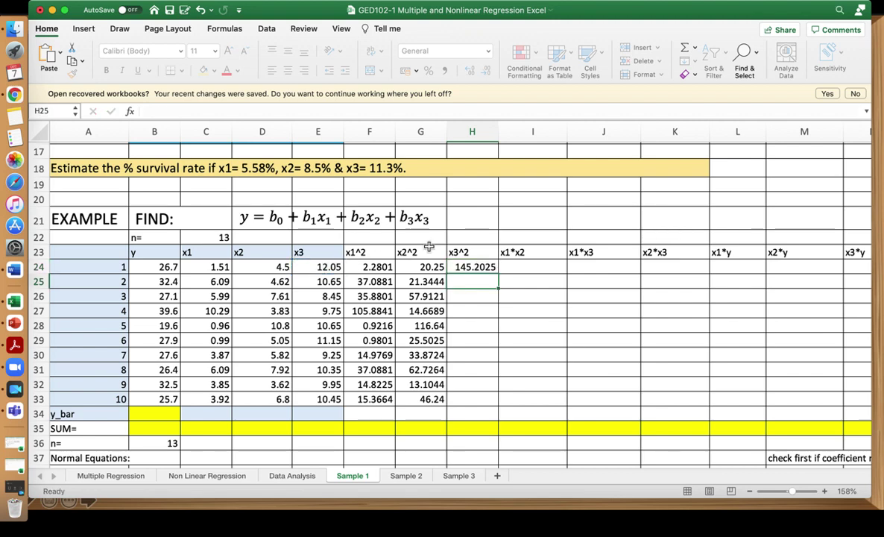
click(481, 267)
drag(501, 278, 493, 402)
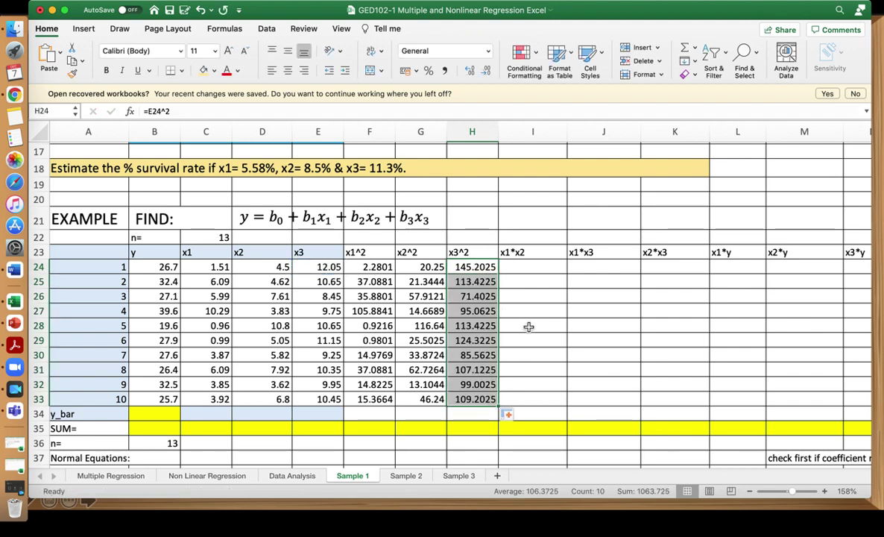
Enter the x1*x2 product formula =C24*D24 in I24 for the first data row
click(535, 269)
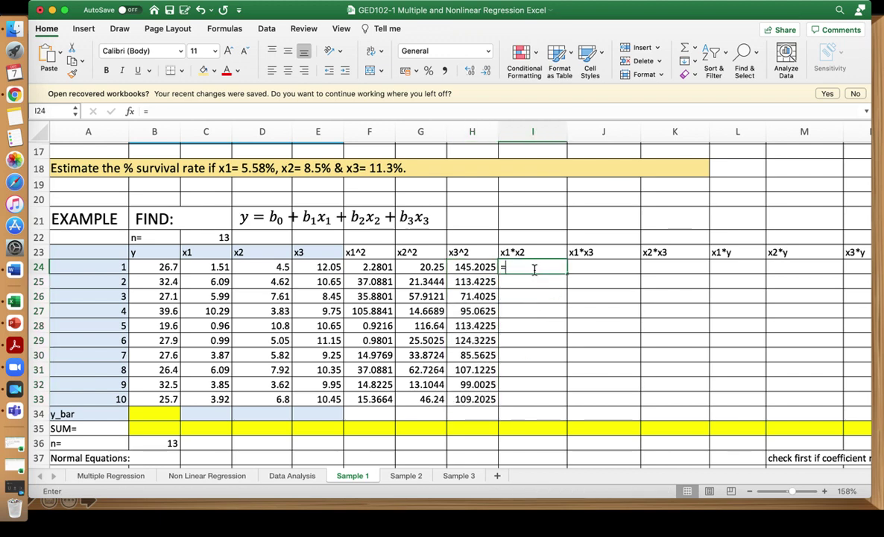
text(=)
click(216, 268)
text(*)
click(255, 266)
key(Return)
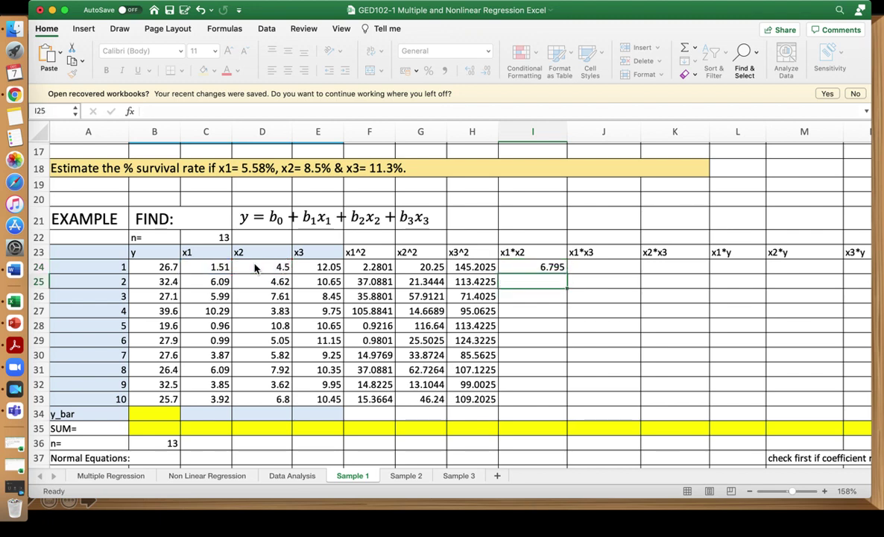
Enter the x1*x3 product formula =C24*E24 in J24 for the first data row
key(Up)
key(Right)
text(=)
key(Escape)
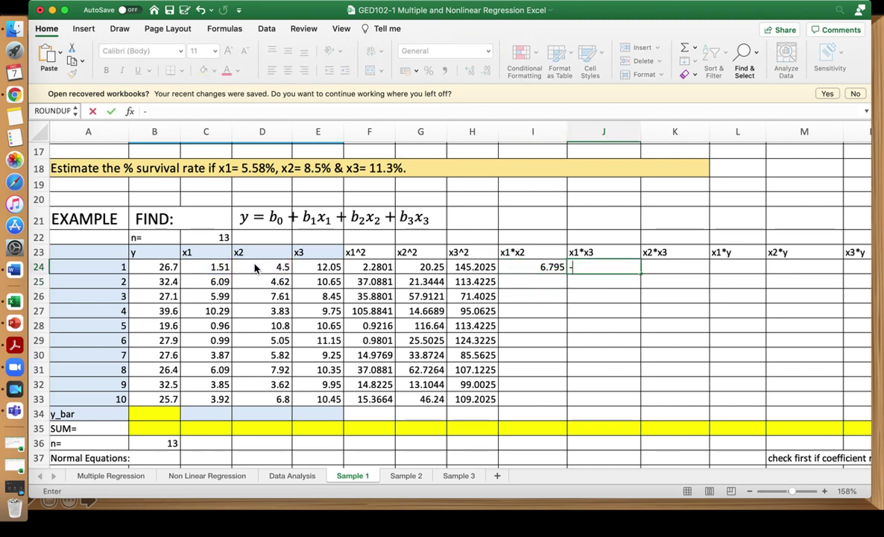
text(=)
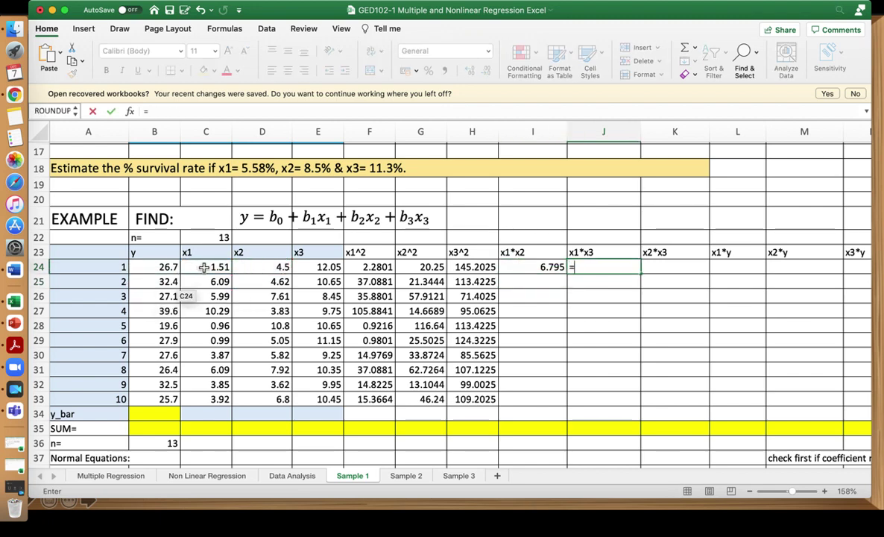
click(191, 266)
text(*)
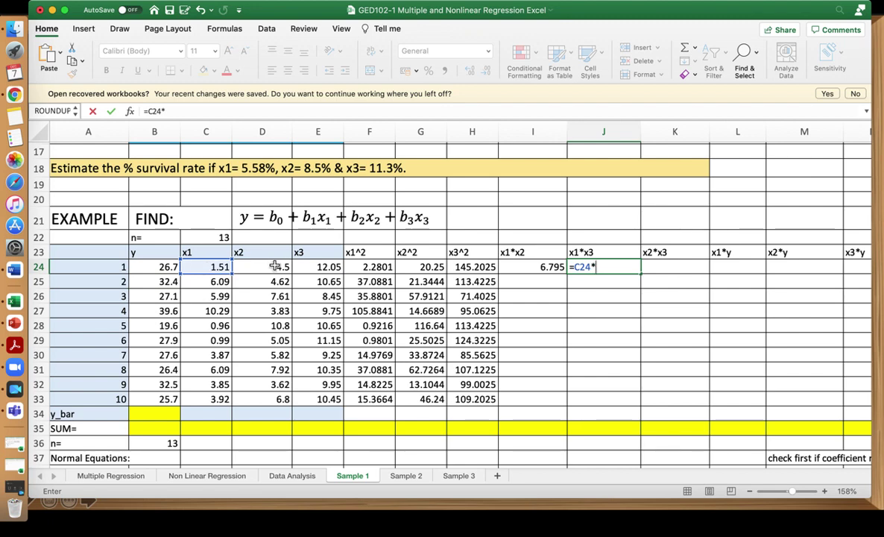
click(328, 267)
key(Return)
Enter the x2*x3 product formula =D24*E24 in K24 for the first data row
key(Up)
key(Right)
text(=)
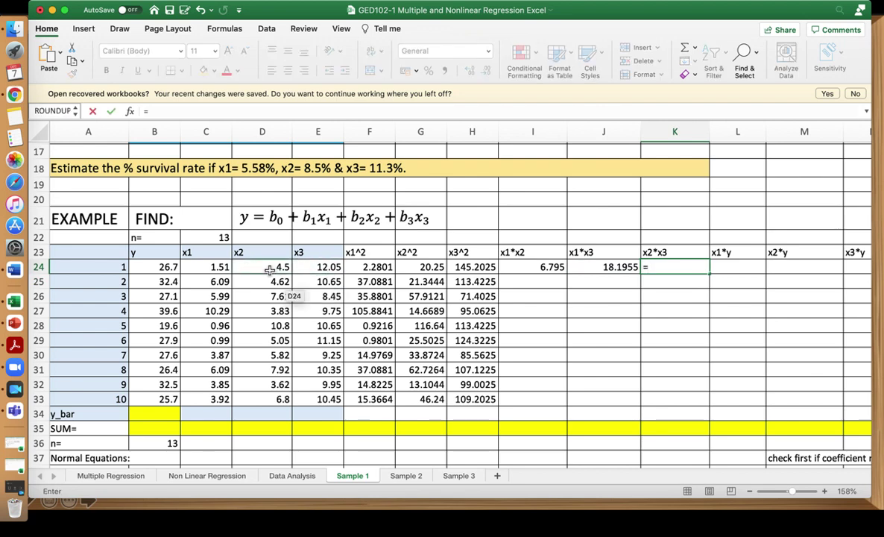
click(270, 270)
text(*)
click(335, 266)
key(Return)
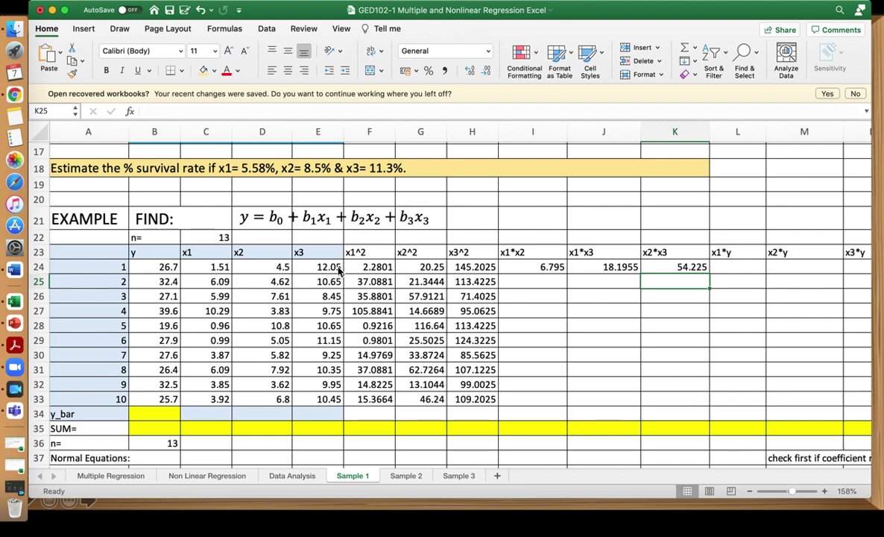
Fill the x1*x2, x1*x3 and x2*x3 formulas in I24, J24 and K24 down through row 33
click(538, 267)
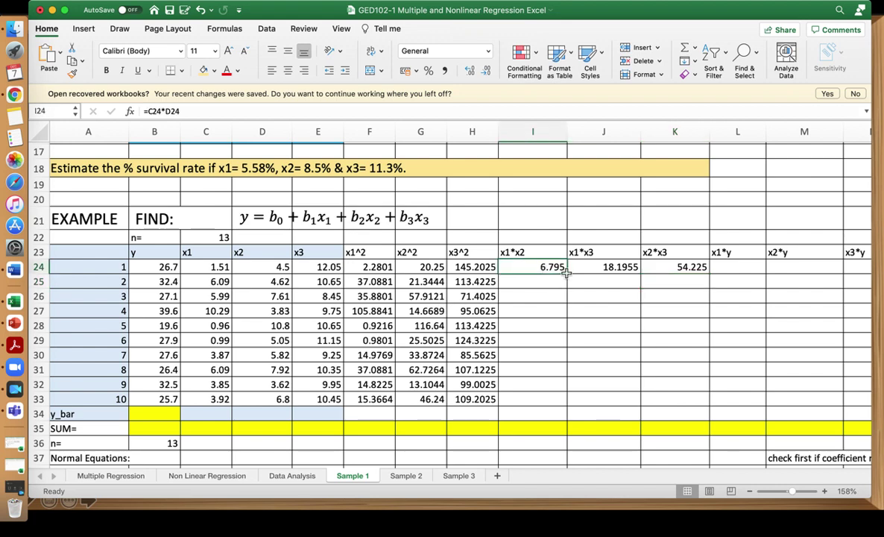
drag(568, 274, 566, 405)
click(620, 270)
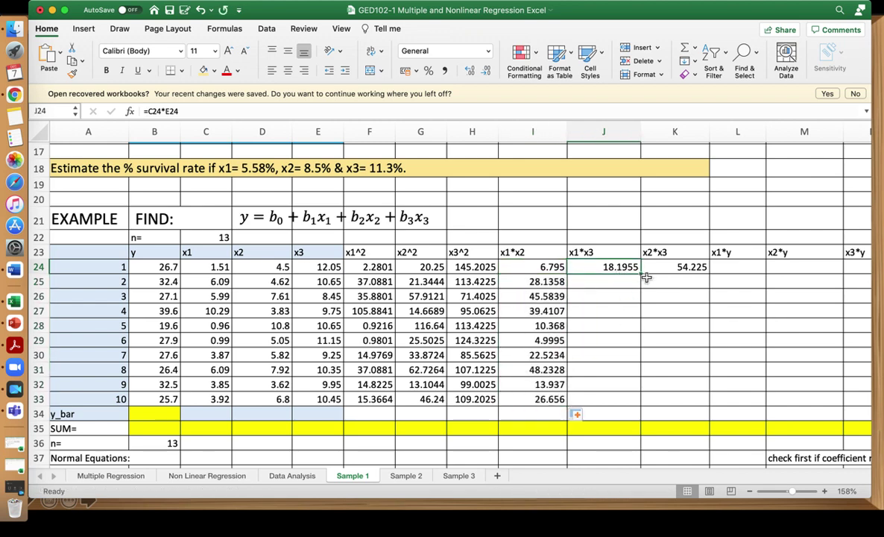
drag(643, 277, 644, 403)
click(673, 268)
drag(711, 277, 712, 402)
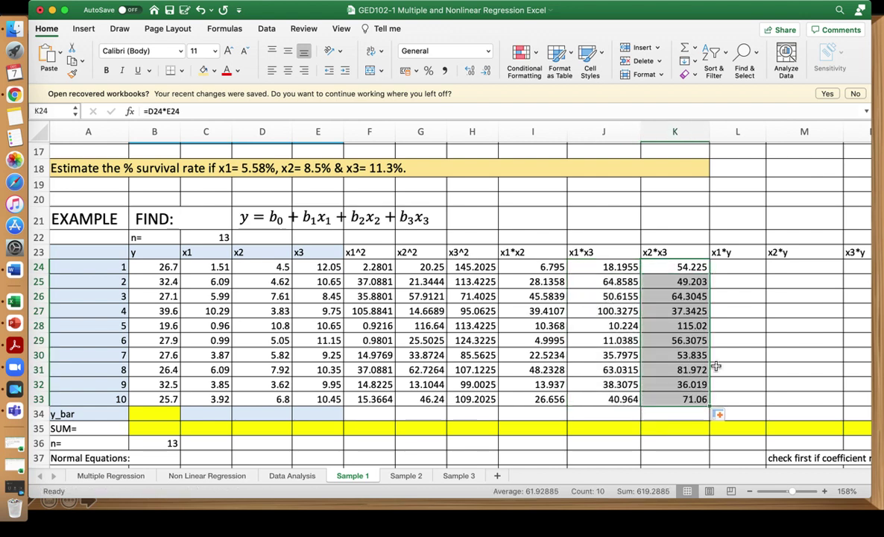
Enter the x1*y product formula =B24*C24 in L24 for the first data row
click(729, 269)
text(=)
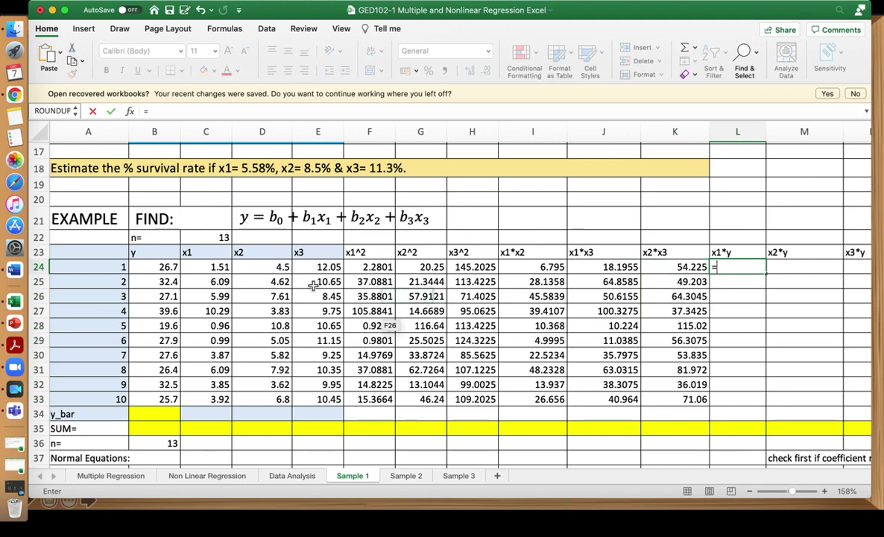
click(170, 264)
text(*)
click(215, 268)
key(super+Return)
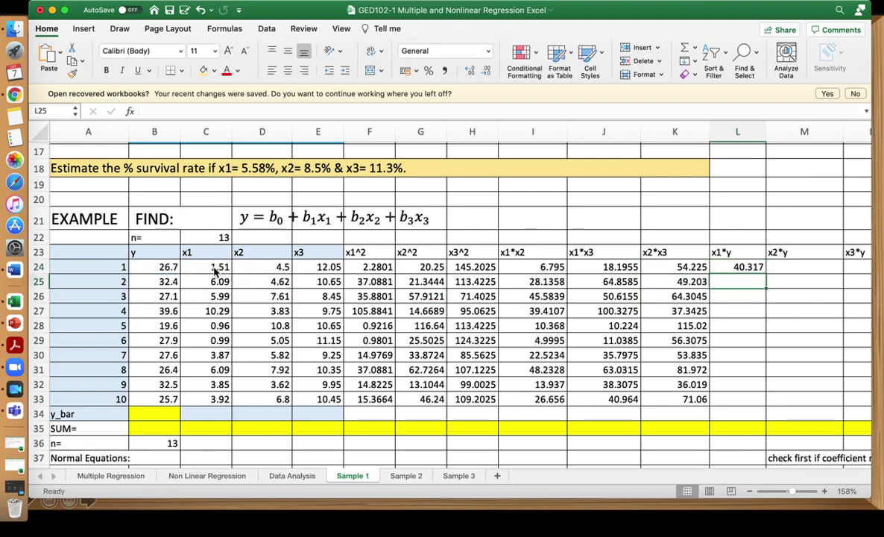
Enter the x2*y product formula =B24*D24 in M24 for the first data row
key(Right)
text(=)
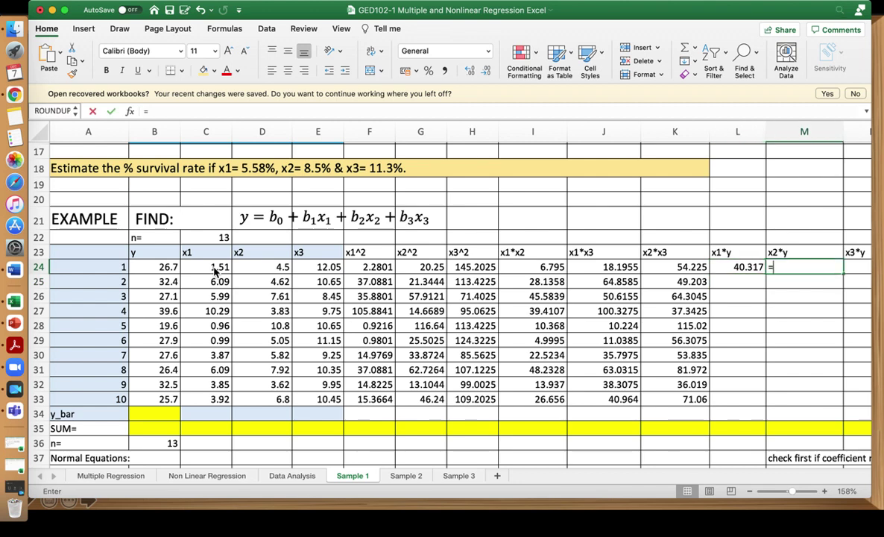
click(168, 266)
text(*)
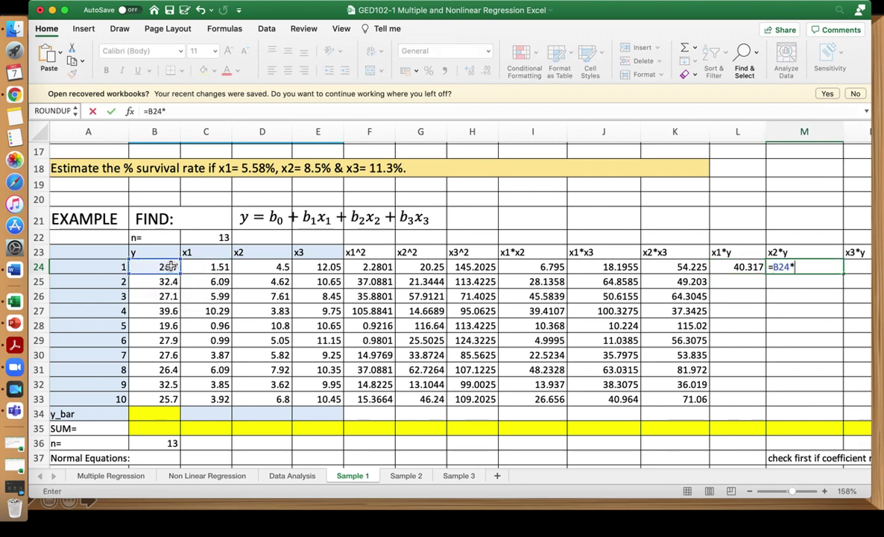
click(284, 269)
key(super+Return)
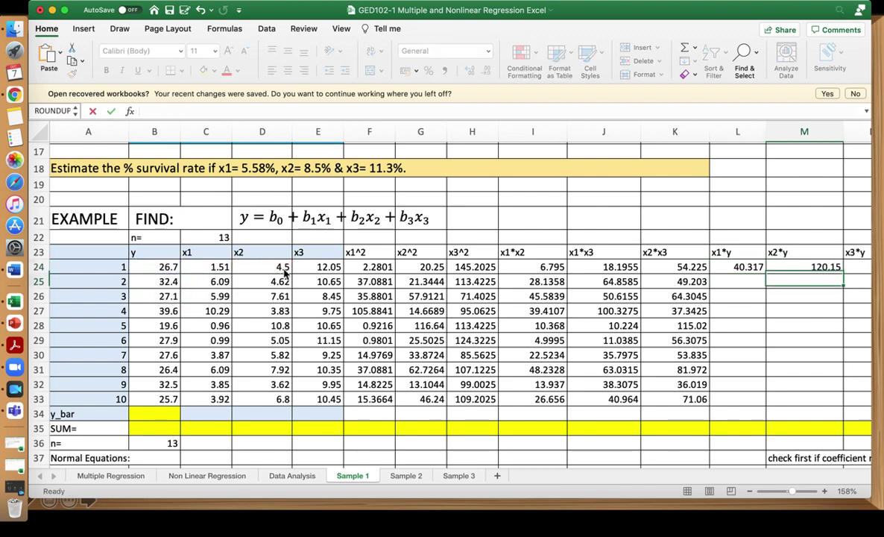
Enter the x3*y product formula =B24*E24 in N24 for the first data row
key(Right)
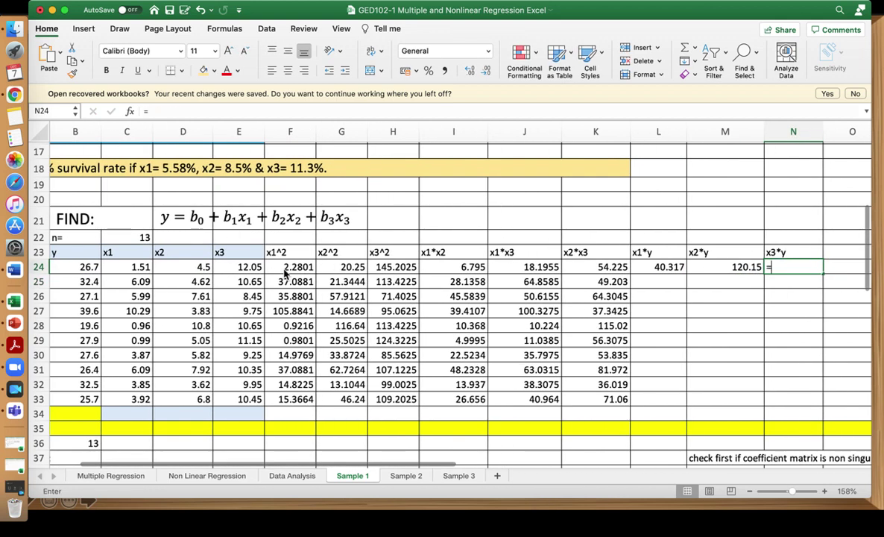
click(81, 268)
text(*)
click(237, 266)
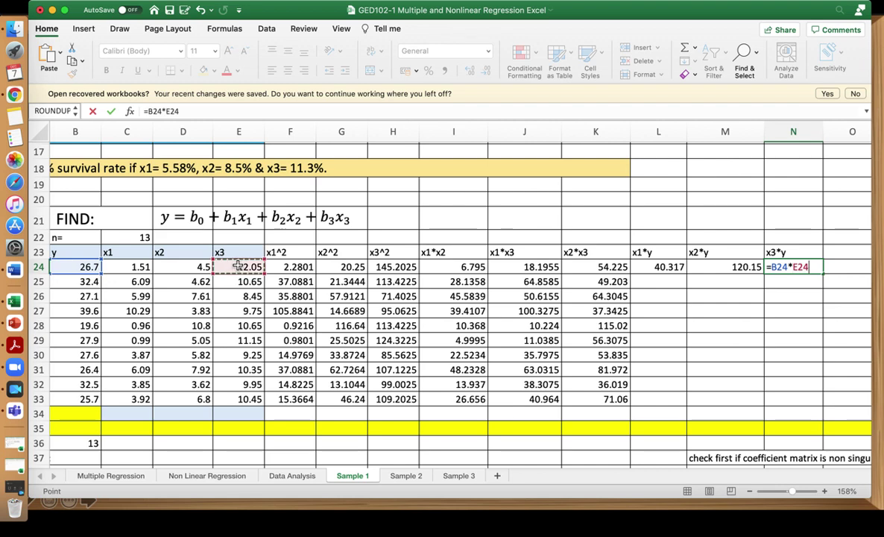
key(Return)
Fill the x1*y, x2*y and x3*y formulas in L24, M24 and N24 down through row 33
click(665, 268)
drag(686, 274, 684, 406)
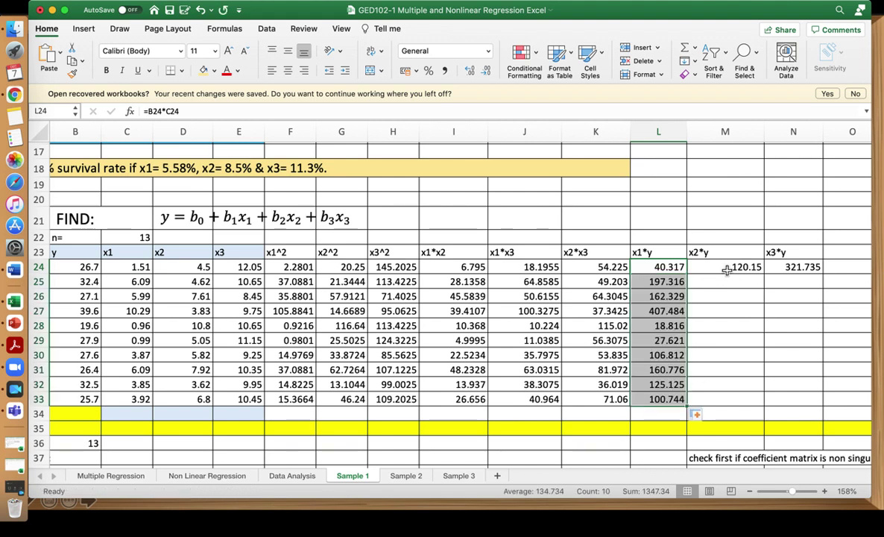
click(736, 265)
drag(764, 274, 759, 404)
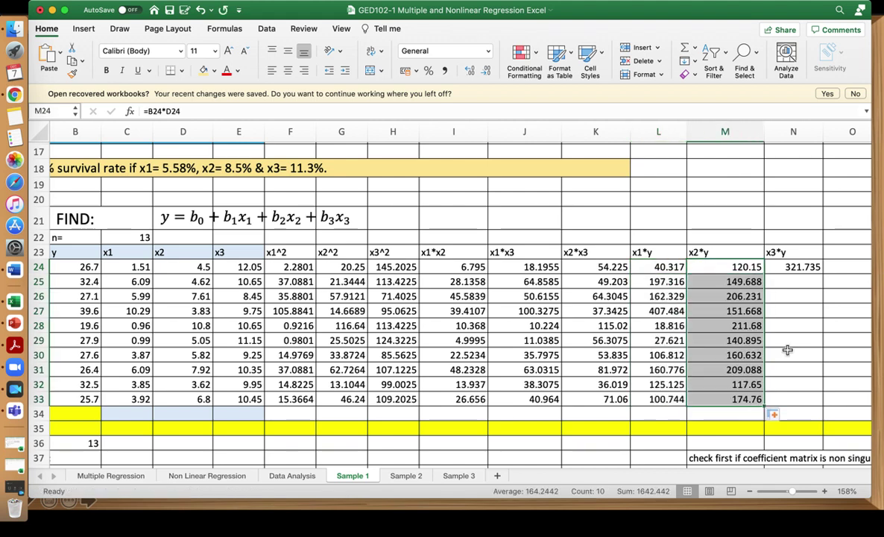
click(811, 273)
drag(825, 276, 825, 401)
Calculate y_bar in B34 with the formula =AVERAGE(B24:B33)
scroll(647, 430, left, 3)
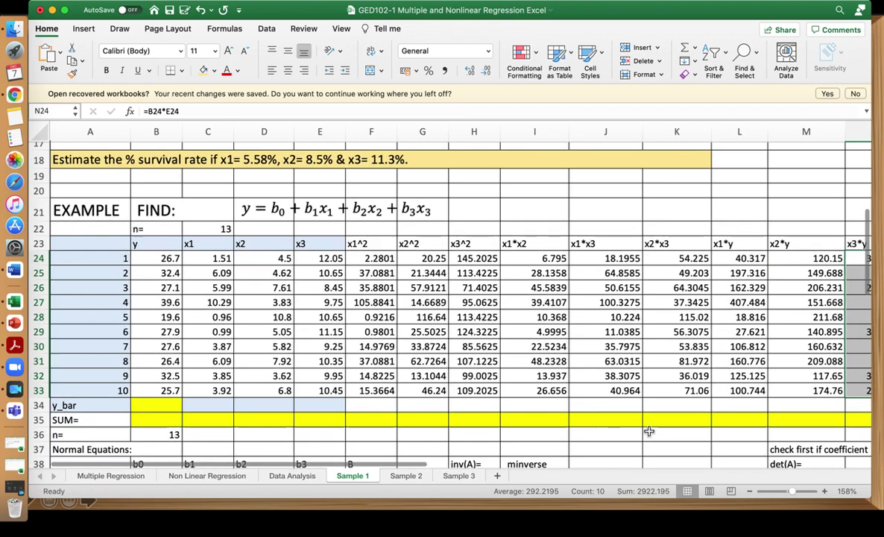
click(158, 408)
text(=)
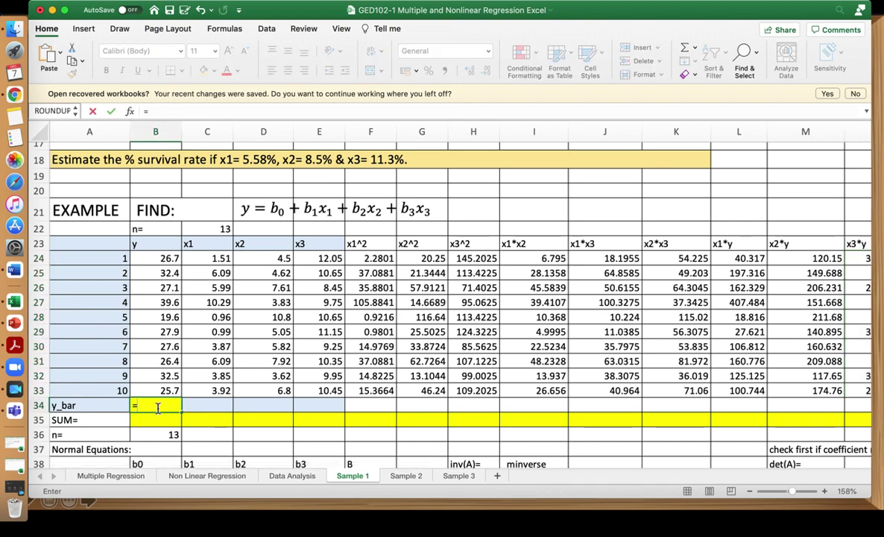
text(a)
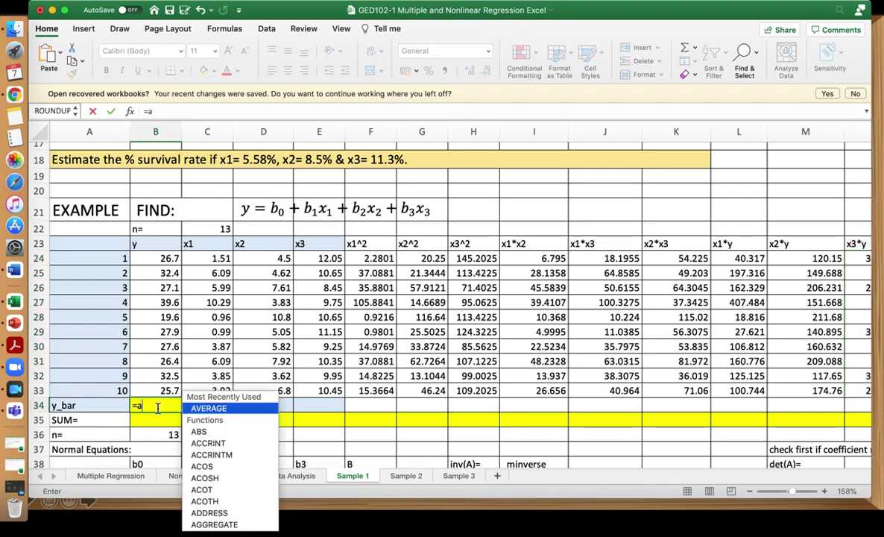
text(verage)
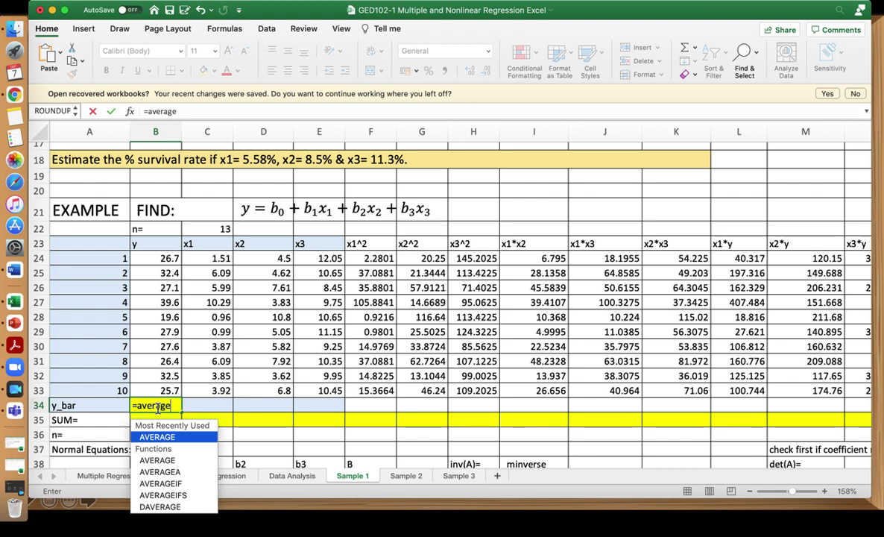
text(()
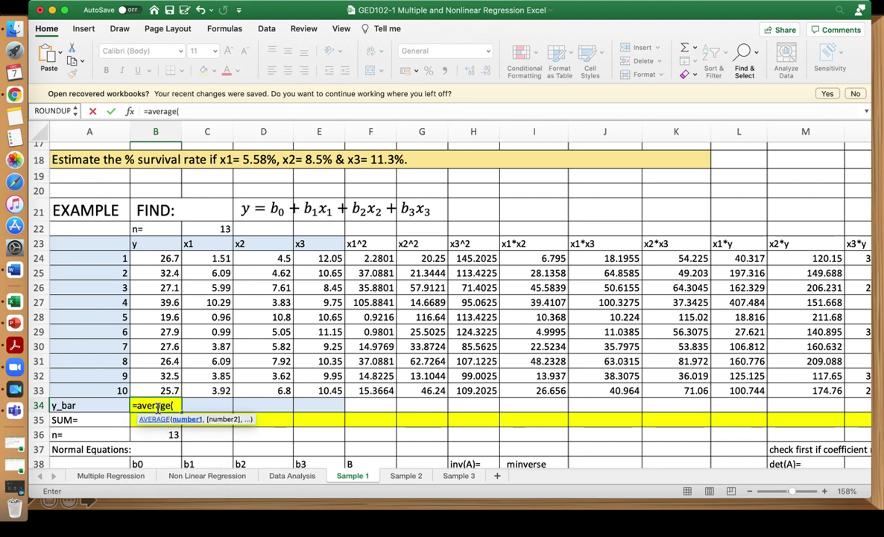
click(170, 263)
key(shift+Down)
key(shift+Down)
key(shift+Down)
key(shift+Down)
key(shift+Down)
key(shift+Down)
key(shift+Down)
key(shift+Down)
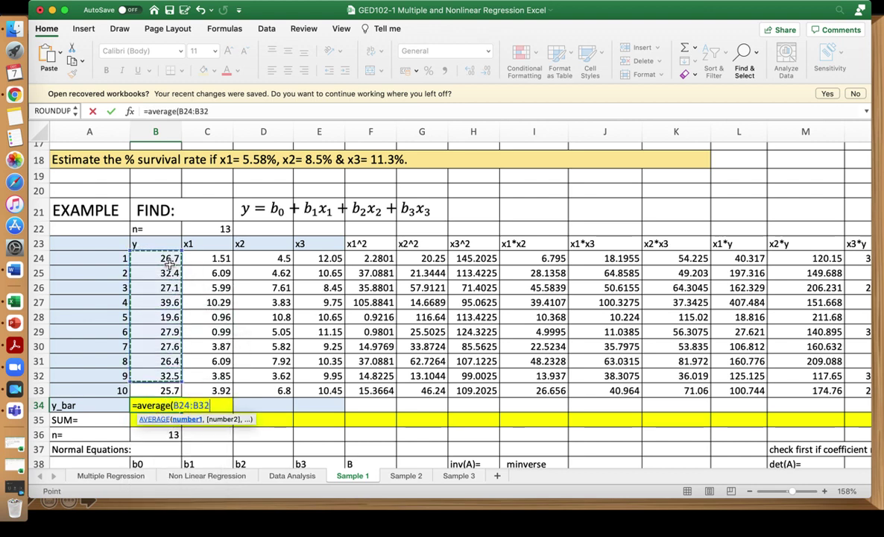
key(shift+Down)
text())
key(Return)
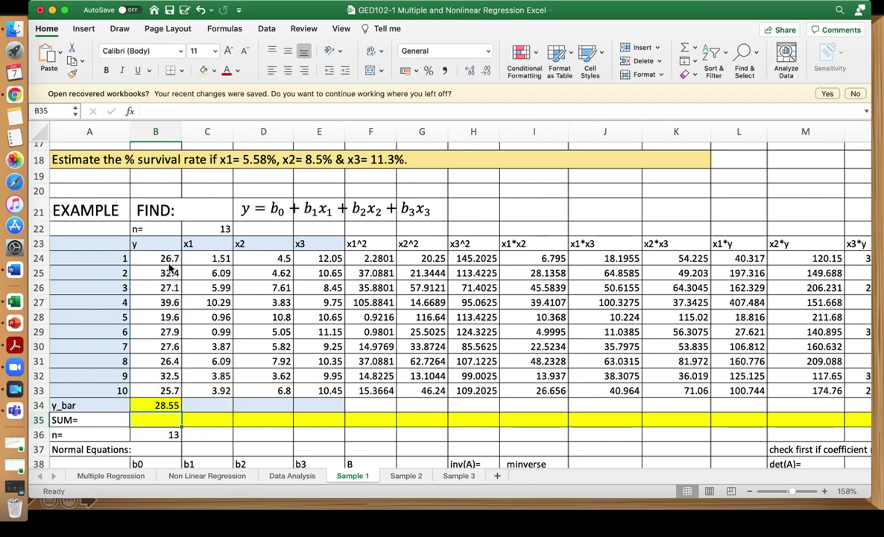
Enter the total of the y column in B35 with the formula =SUM(B24:B33)
text(s)
key(BackSpace)
text(=su)
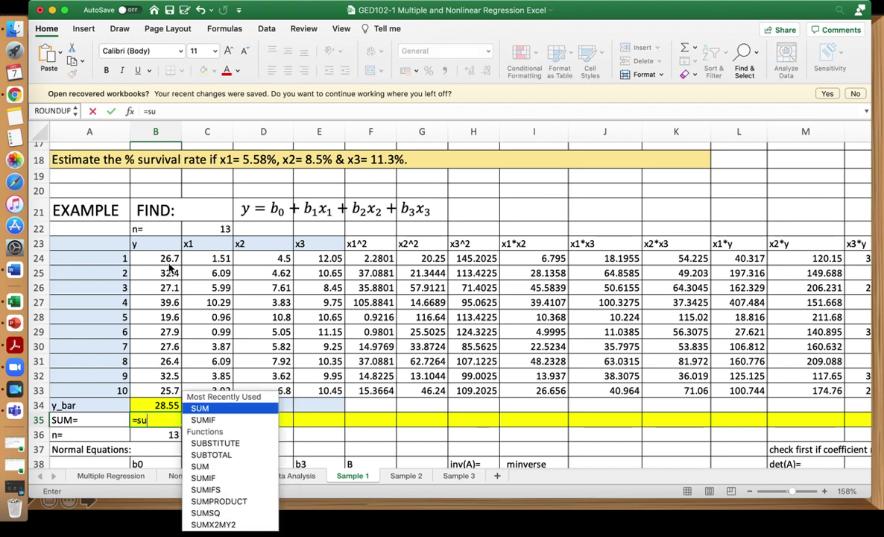
text(m()
click(164, 259)
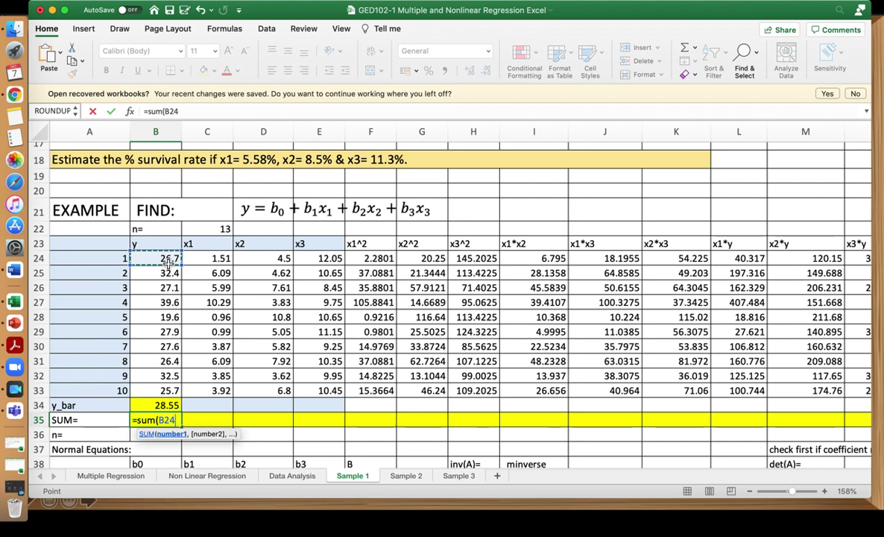
key(shift+Down)
key(shift+Down)
key(shift+Down)
key(shift+Down)
key(shift+Down)
key(shift+Down)
key(shift+Down)
key(shift+Down)
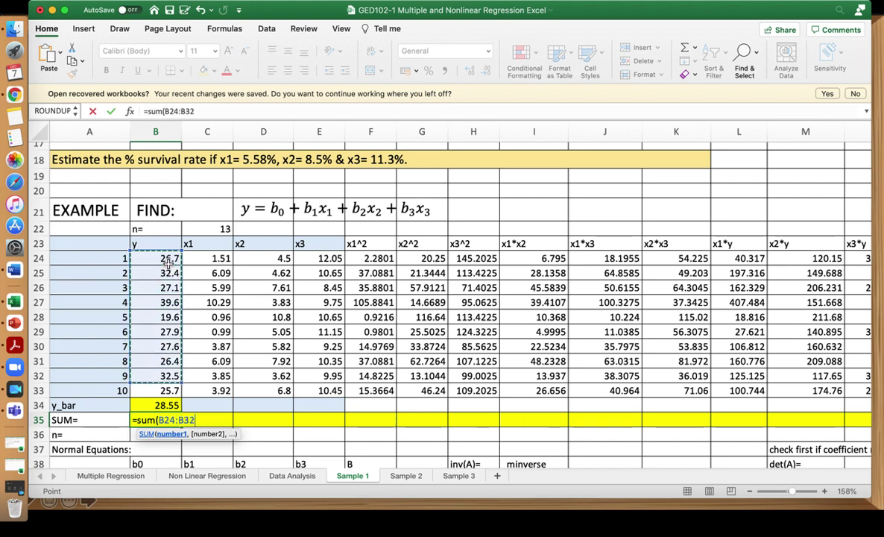
key(shift+Down)
text())
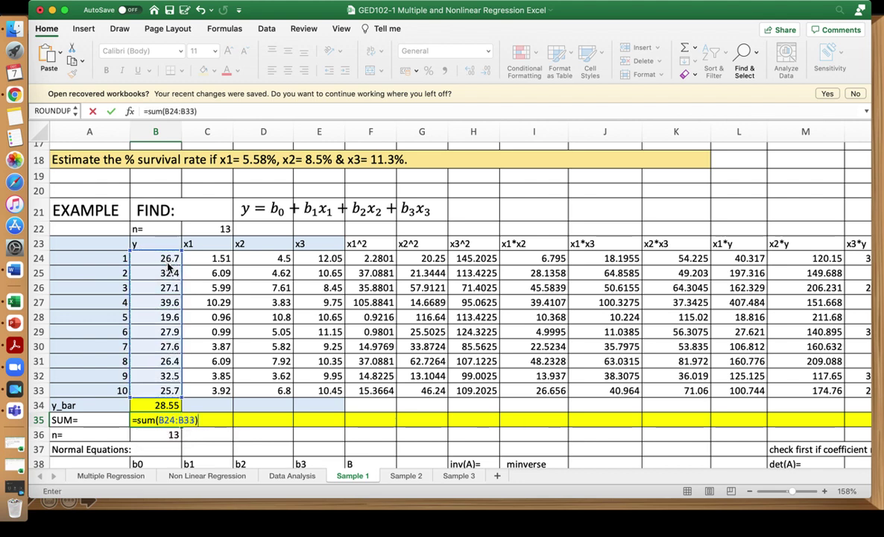
key(Return)
Fill the SUM formula from B35 across row 35 through M35 and check the formula in D35
click(162, 422)
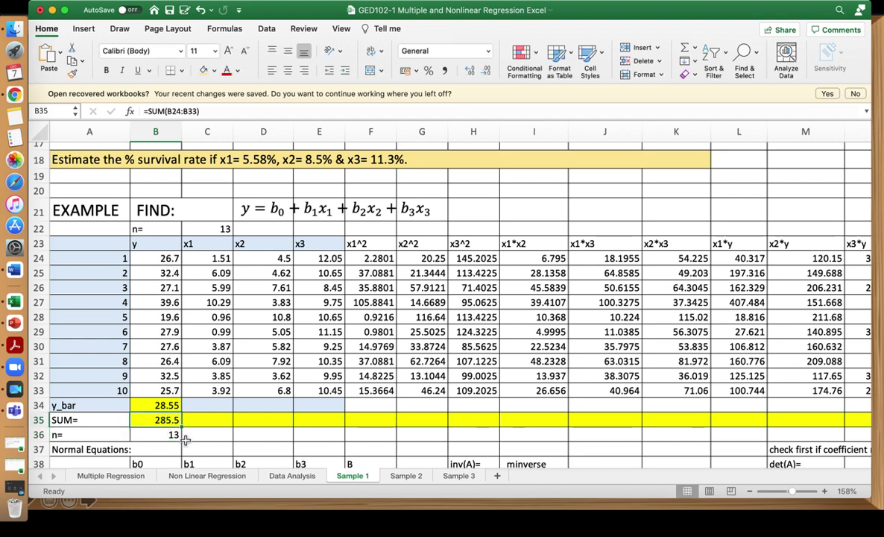
drag(182, 430, 864, 420)
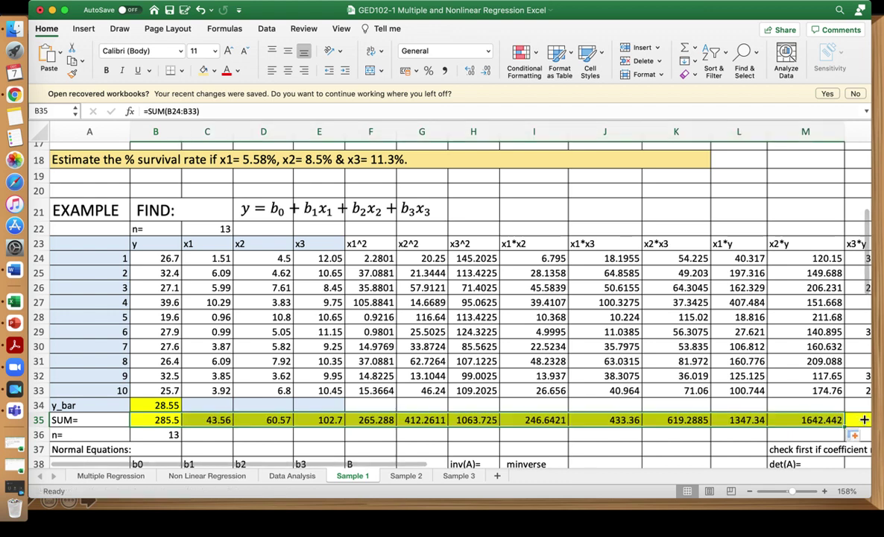
click(278, 424)
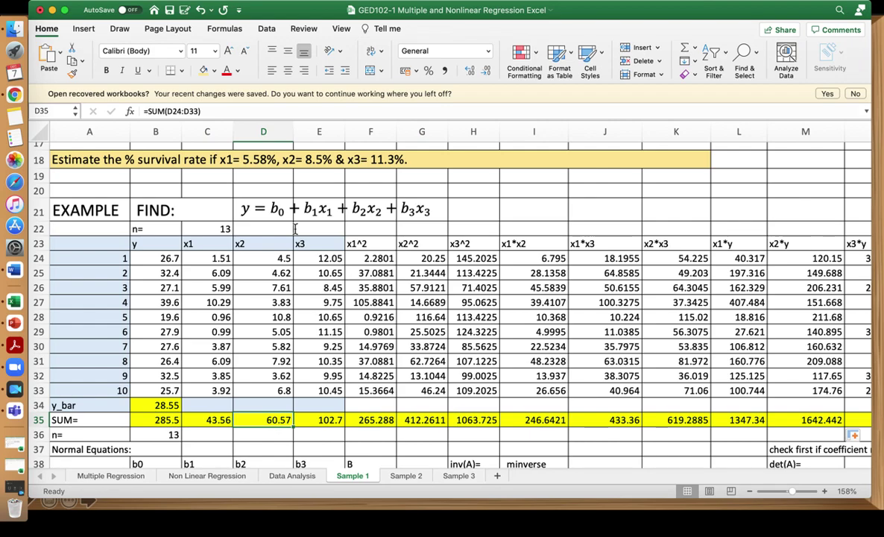
click(292, 110)
scroll(468, 422, right, 5)
scroll(468, 422, down, 1)
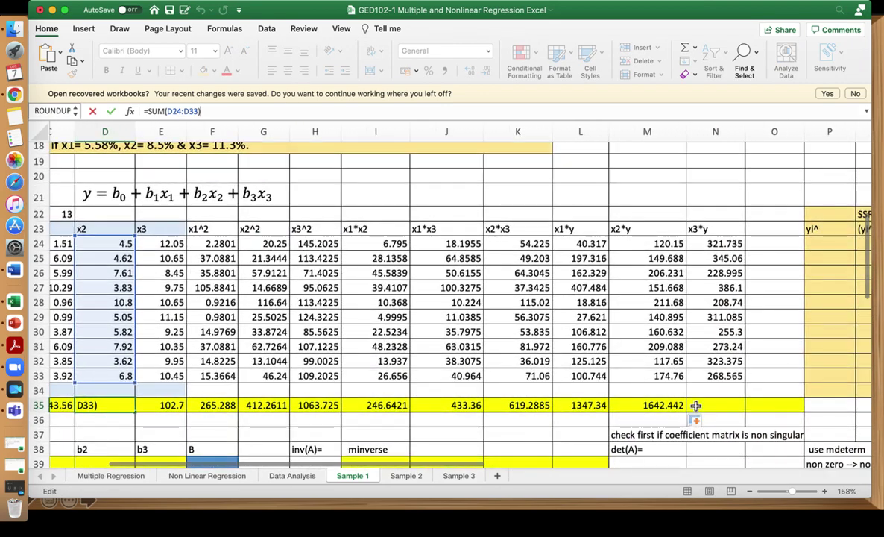
Extend the SUM formula from M35 to the x3*y column in N35 and check its cell range
click(695, 404)
click(663, 406)
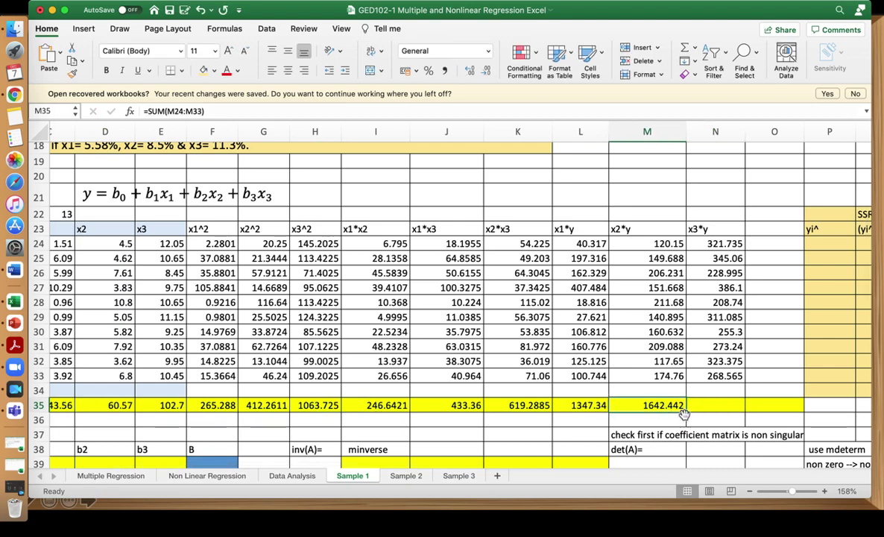
drag(689, 415, 726, 410)
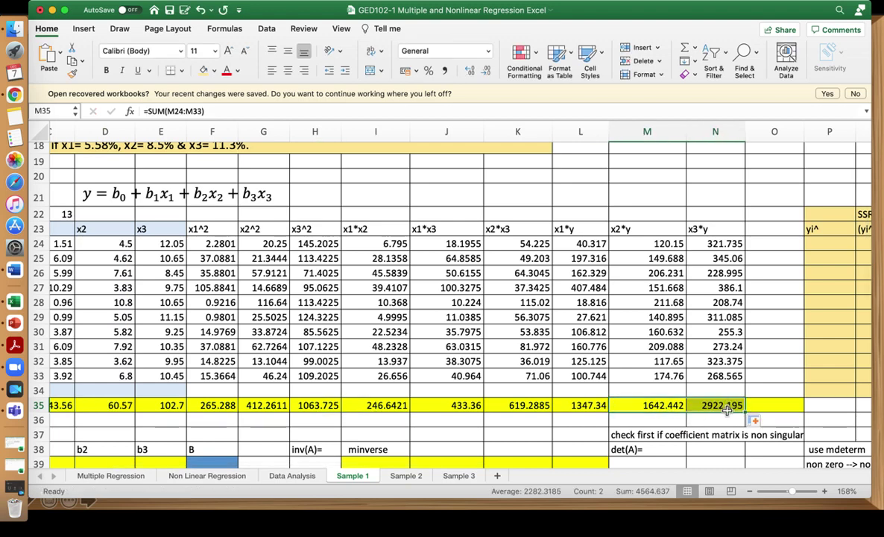
click(727, 410)
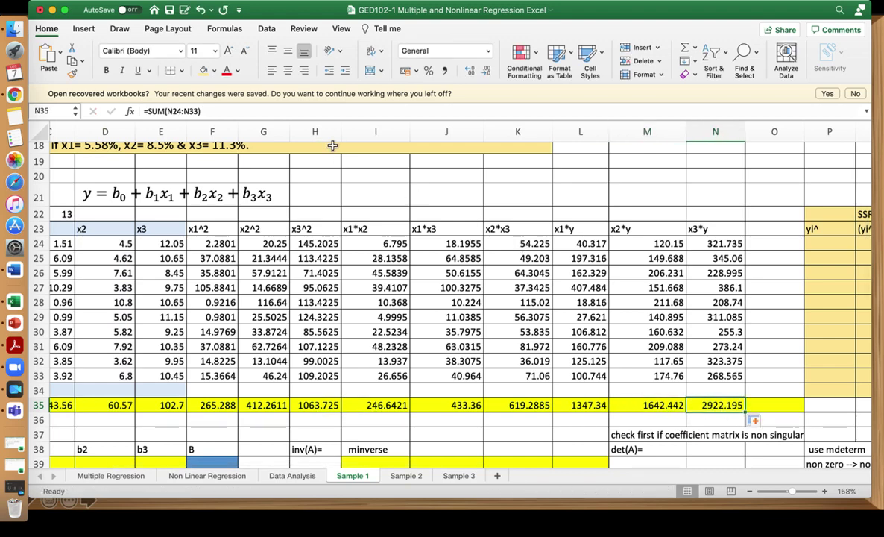
click(295, 110)
key(Return)
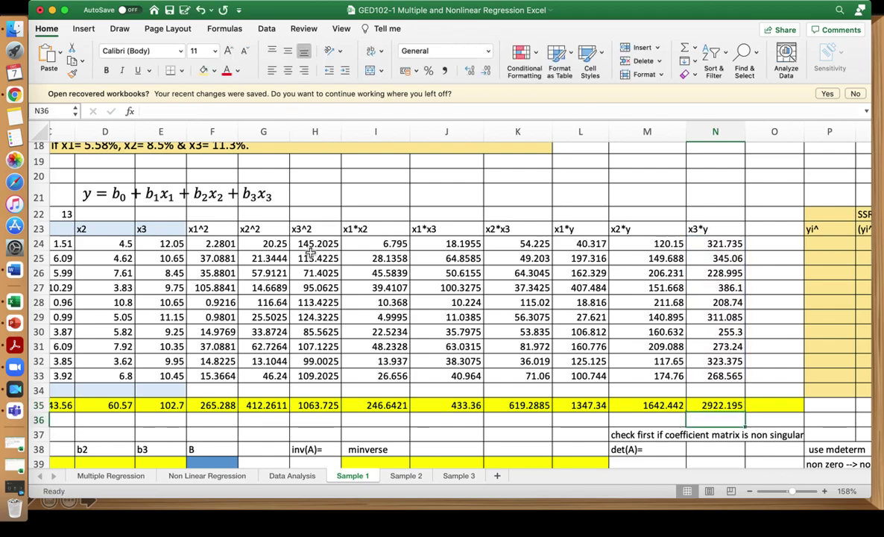
Examine the empty normal equations matrices and the guide showing which sum belongs in each entry of A and B
scroll(312, 253, down, 6)
scroll(311, 253, left, 2)
scroll(312, 253, left, 1)
scroll(311, 254, down, 4)
scroll(310, 254, down, 2)
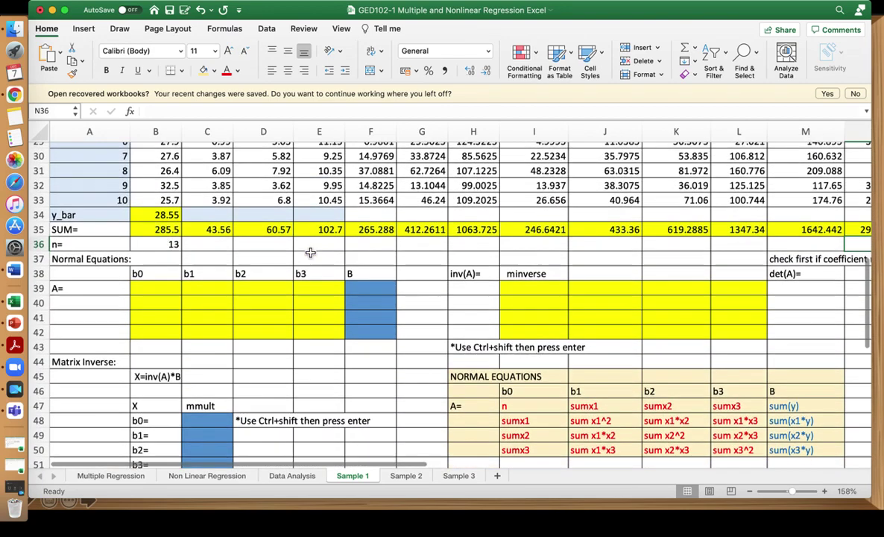
scroll(310, 253, up, 4)
scroll(310, 253, down, 3)
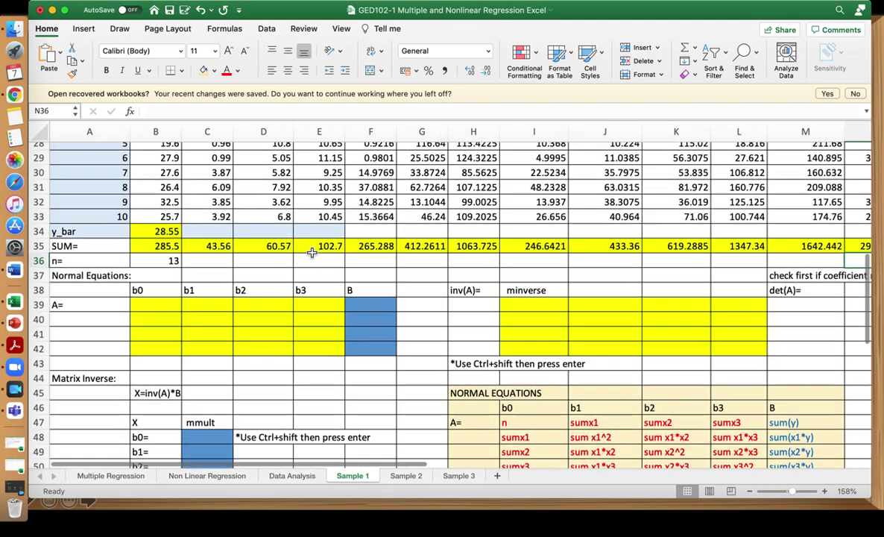
scroll(312, 253, up, 5)
scroll(311, 254, up, 1)
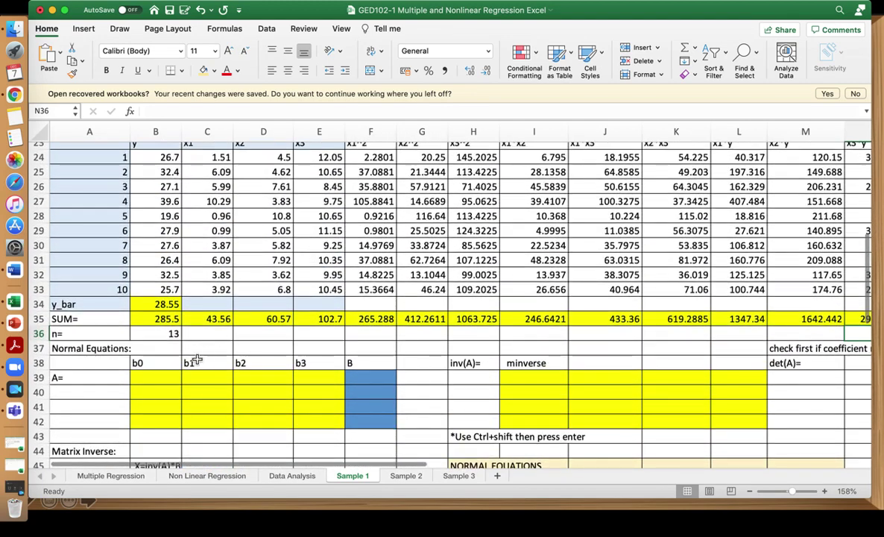
Set n in B36 to 10 and reference it in B39, the b0 entry of matrix A's first row
double_click(164, 378)
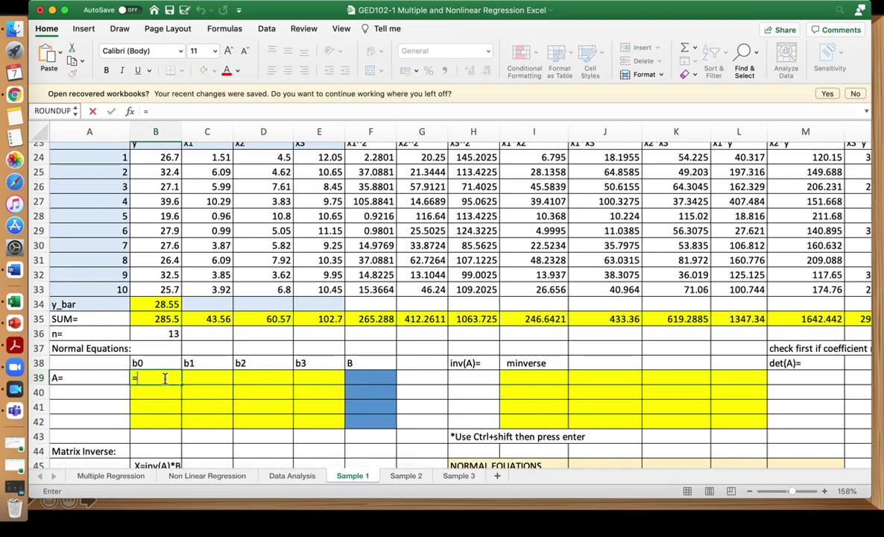
click(170, 334)
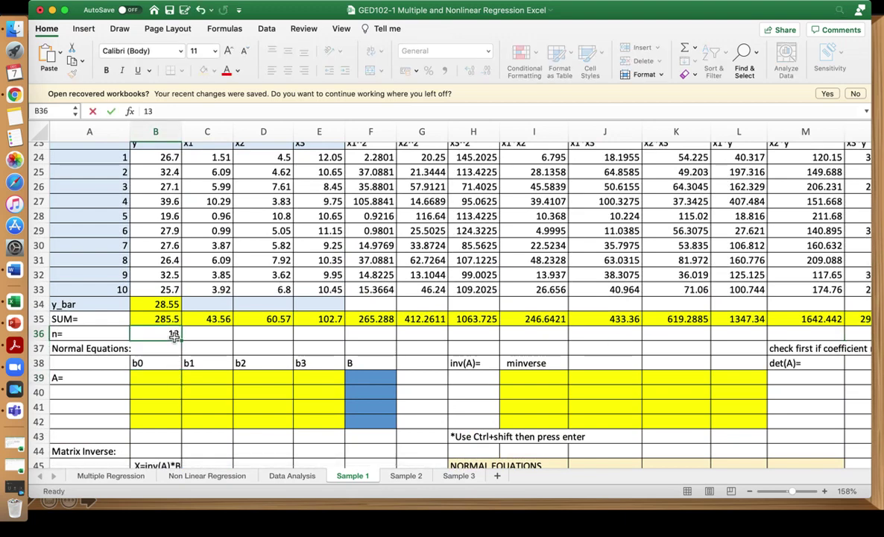
text(1)
click(159, 382)
click(173, 334)
key(Return)
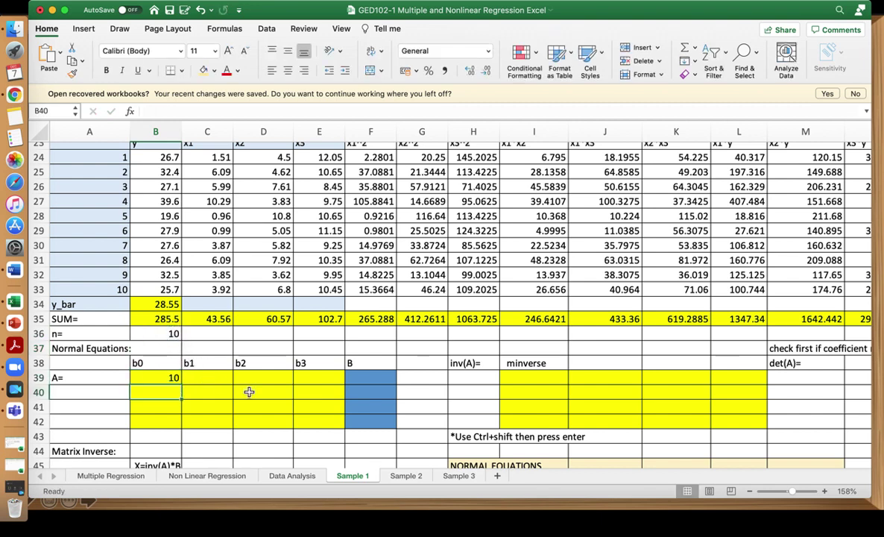
Reference the x1 sum from C35 in C39, the b1 entry of matrix A's first row
scroll(277, 413, down, 3)
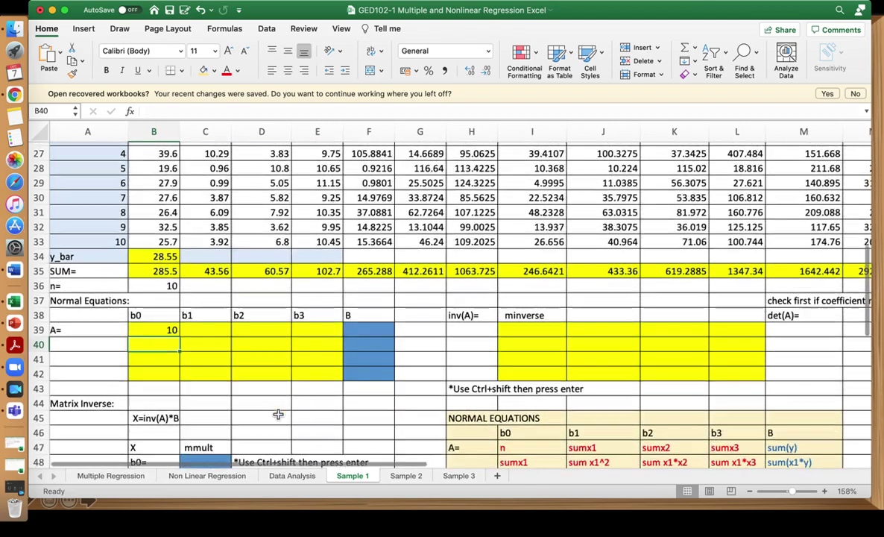
scroll(278, 414, up, 2)
click(212, 353)
text(=)
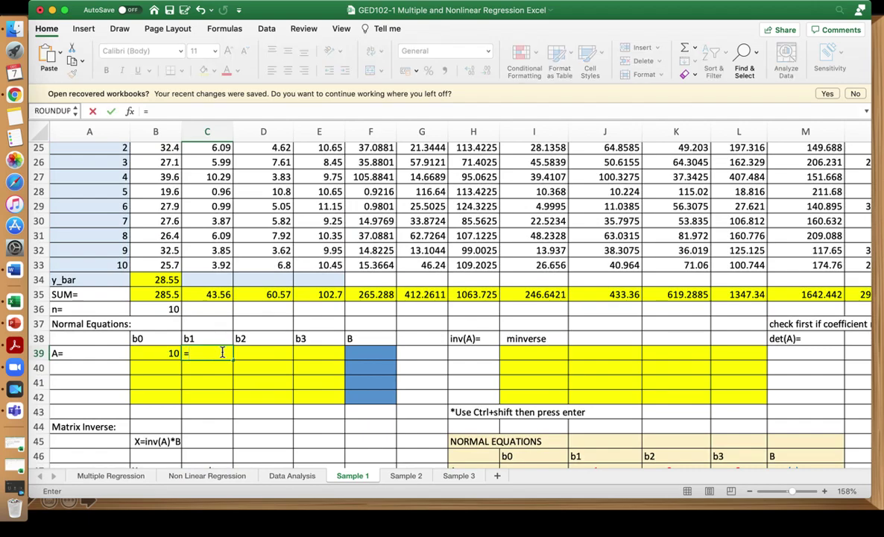
scroll(290, 322, up, 4)
scroll(276, 324, down, 1)
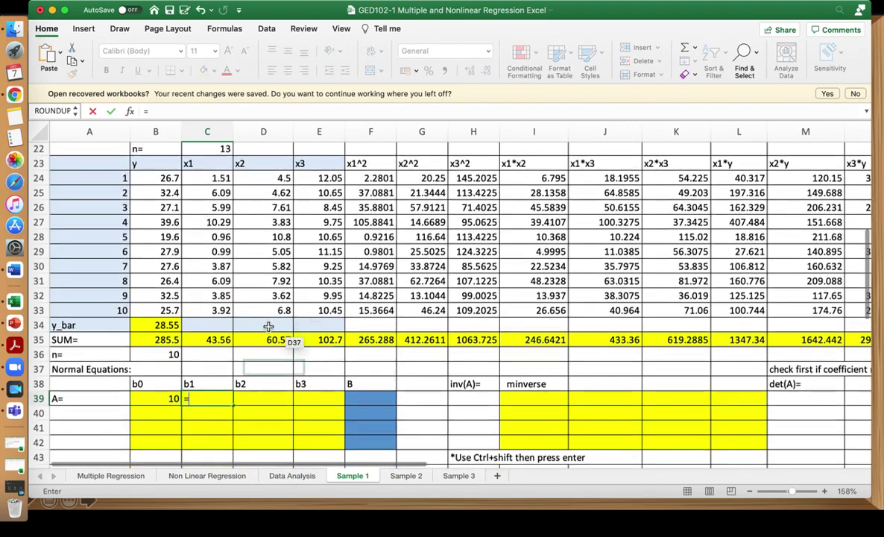
click(220, 342)
key(Return)
Complete matrix A's first row by referencing the x2 sum D35 in D39 and the x3 sum E35 in E39
key(Up)
key(Right)
text(=)
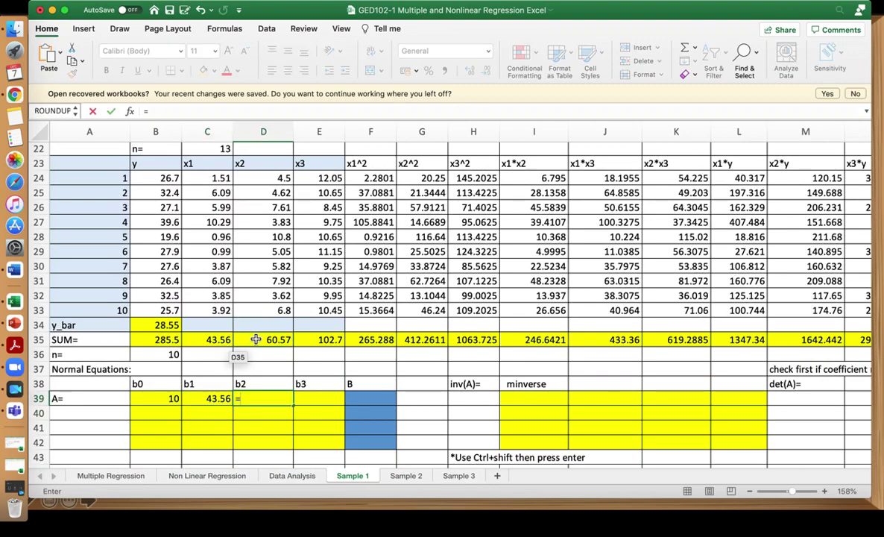
click(261, 341)
key(Tab)
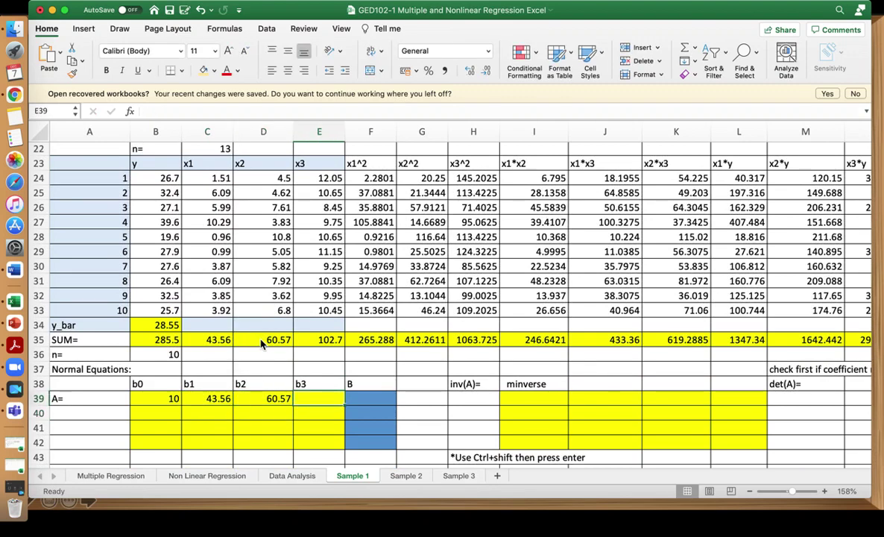
text(=)
click(319, 340)
key(Return)
Fill the b0 column of matrix A by referencing C39 in B40, D39 in B41 and E39 in B42
click(164, 410)
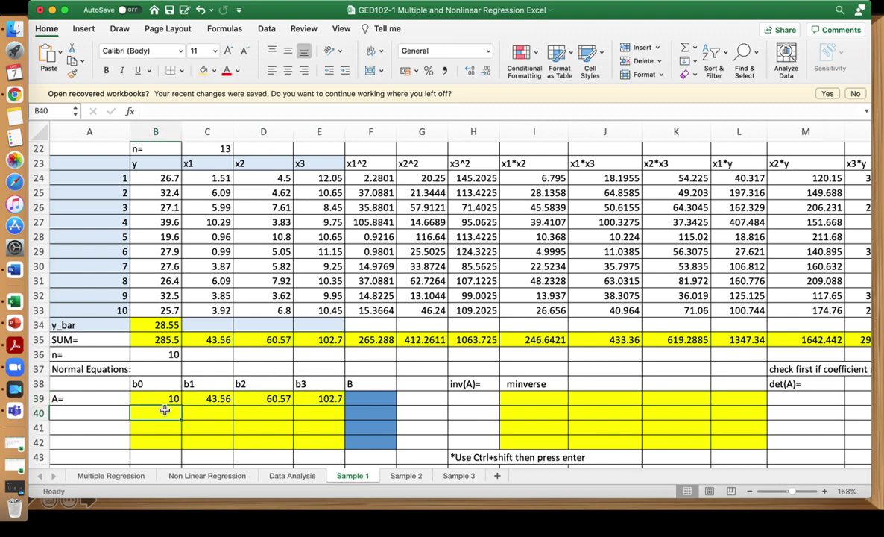
text(=)
click(207, 400)
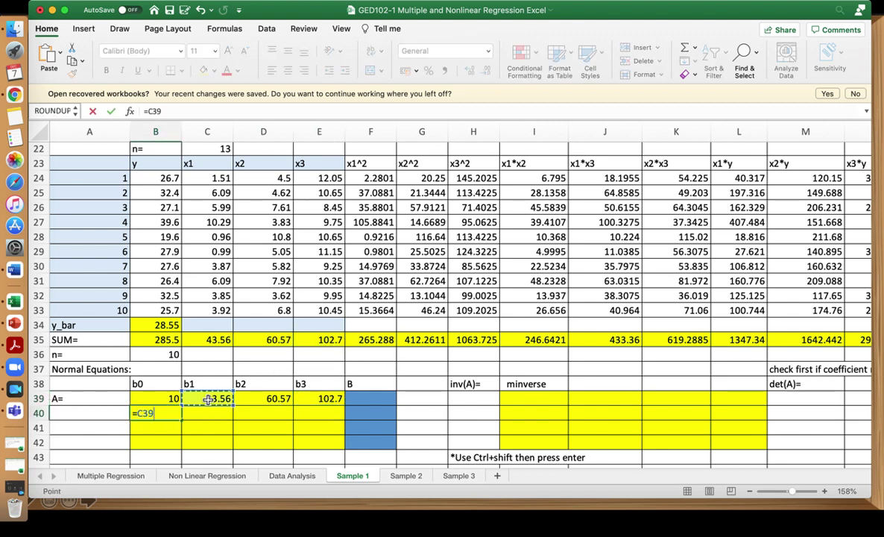
key(Return)
text(=)
click(265, 400)
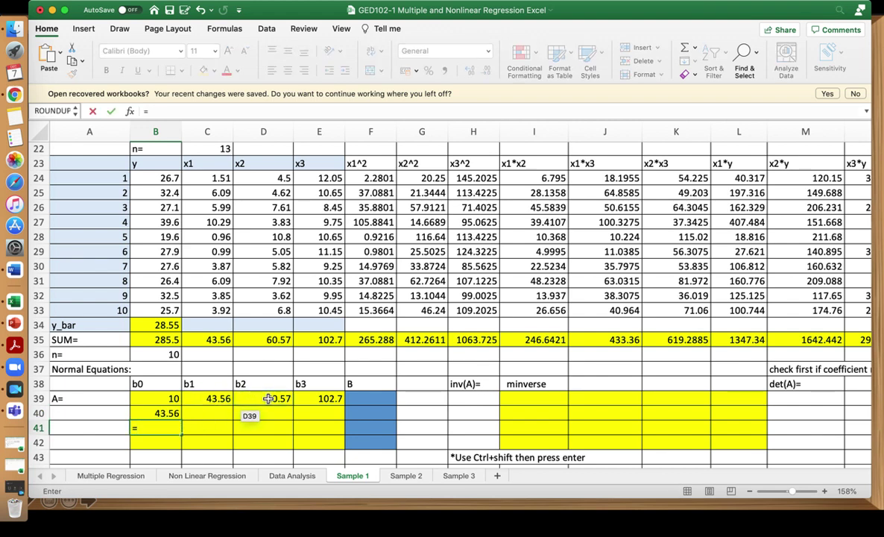
key(Return)
text(=)
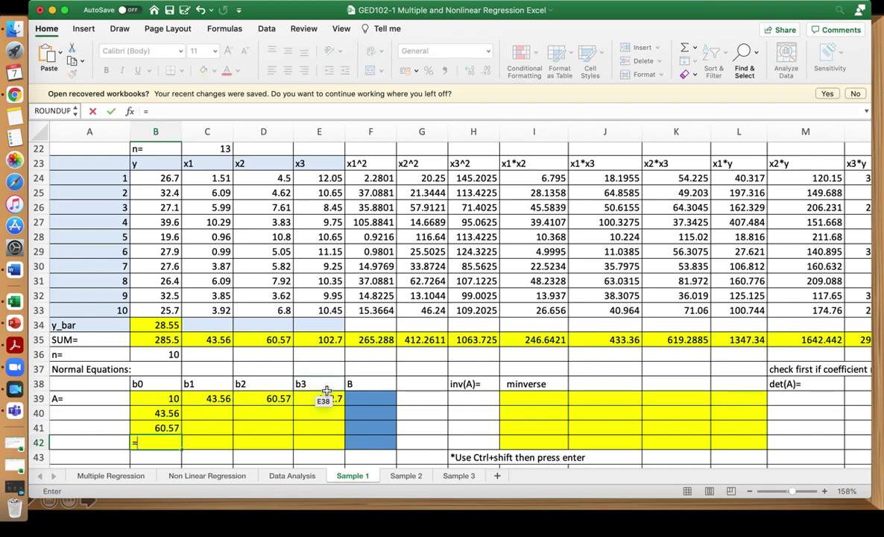
click(321, 401)
key(Return)
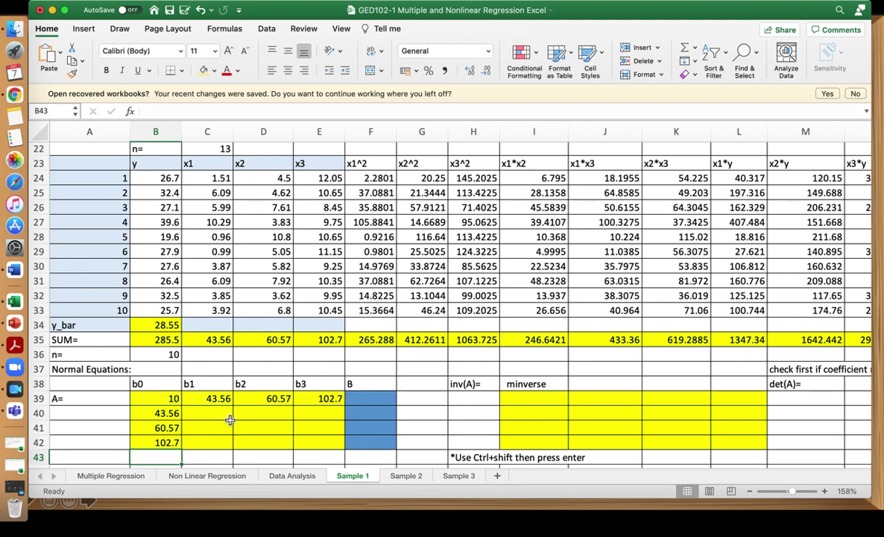
Check the guide for matrix A's second-row b1 entry and try referencing C35 in C40
scroll(339, 453, down, 8)
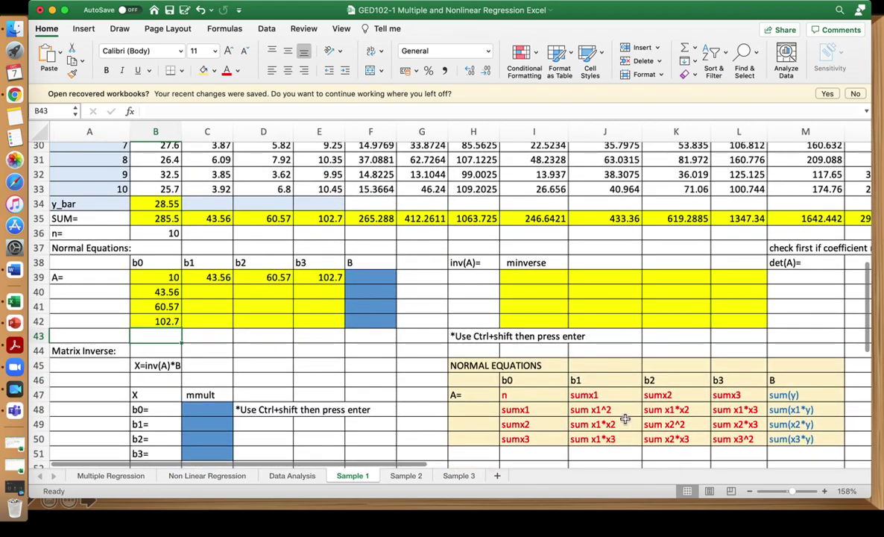
click(608, 415)
scroll(355, 391, up, 6)
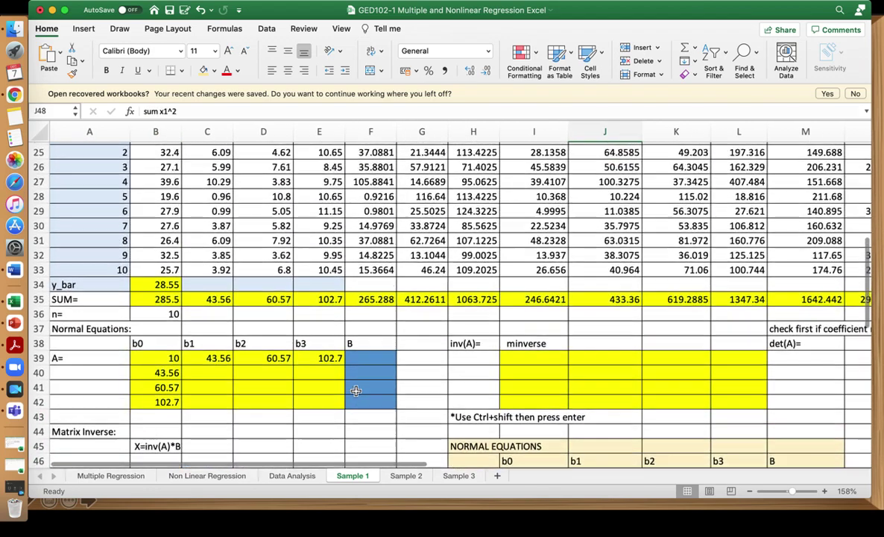
click(205, 383)
scroll(206, 380, up, 2)
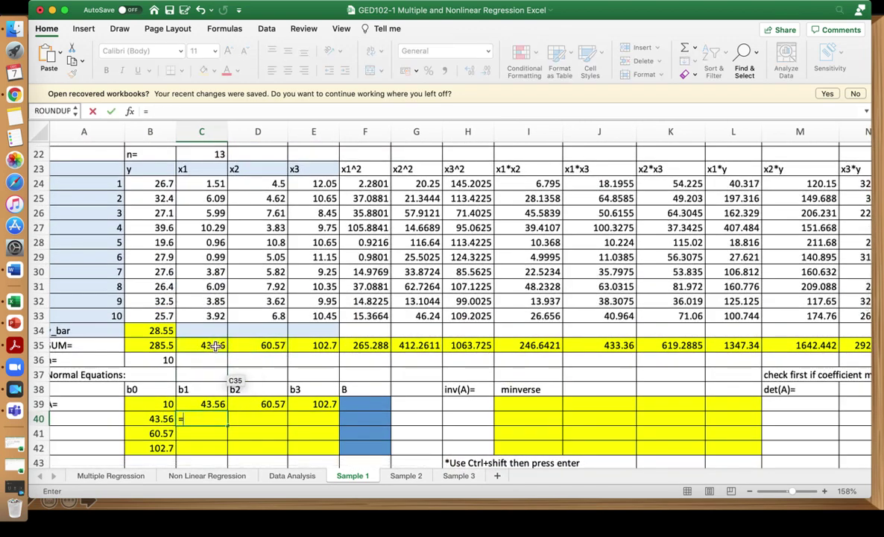
click(212, 345)
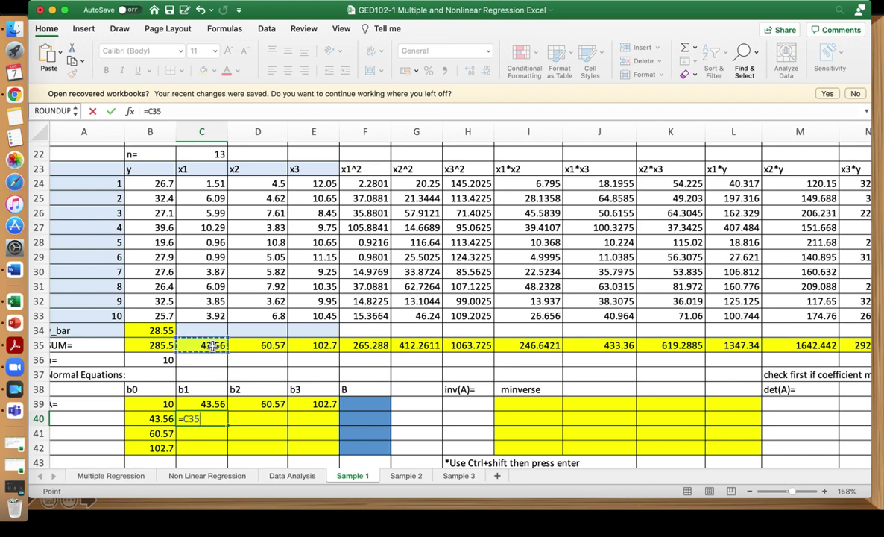
key(Return)
key(Right)
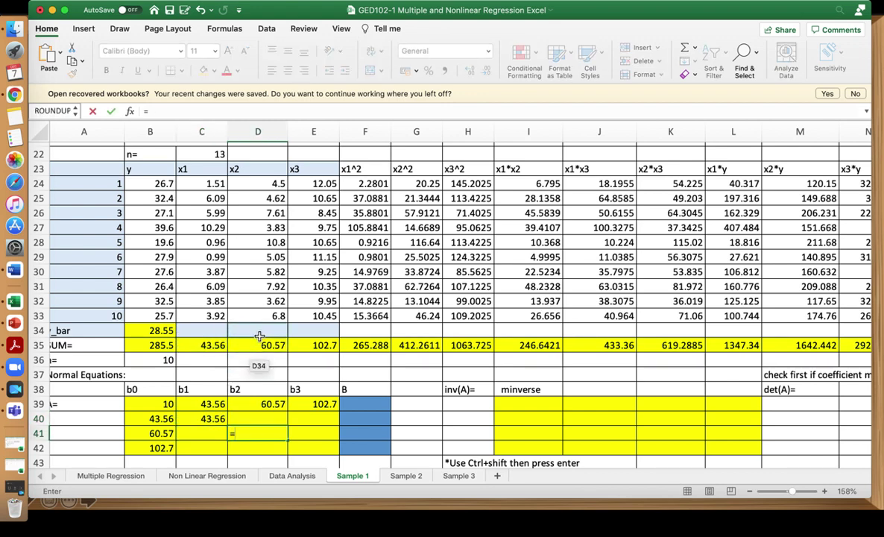
key(BackSpace)
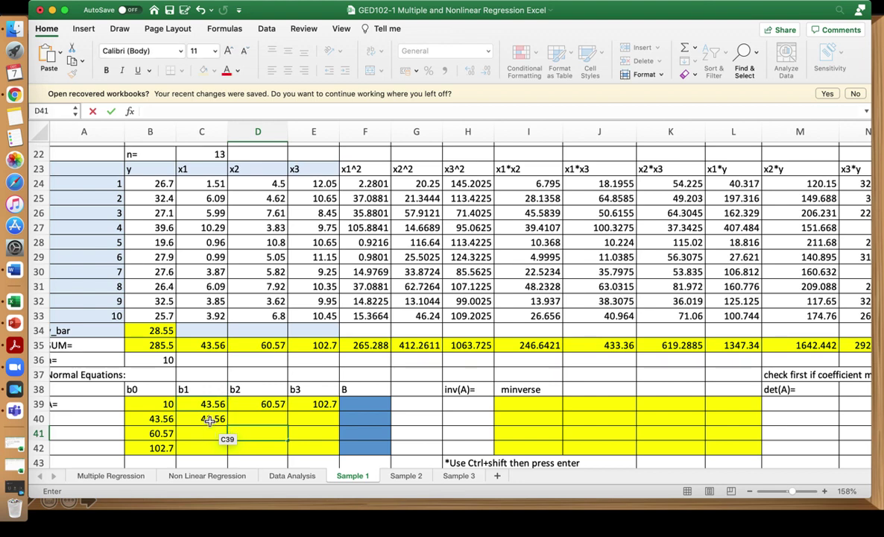
Fill matrix A's diagonal with the squared sums: F35 in C40, G35 in D41 and H35 in E42
click(211, 419)
text(=)
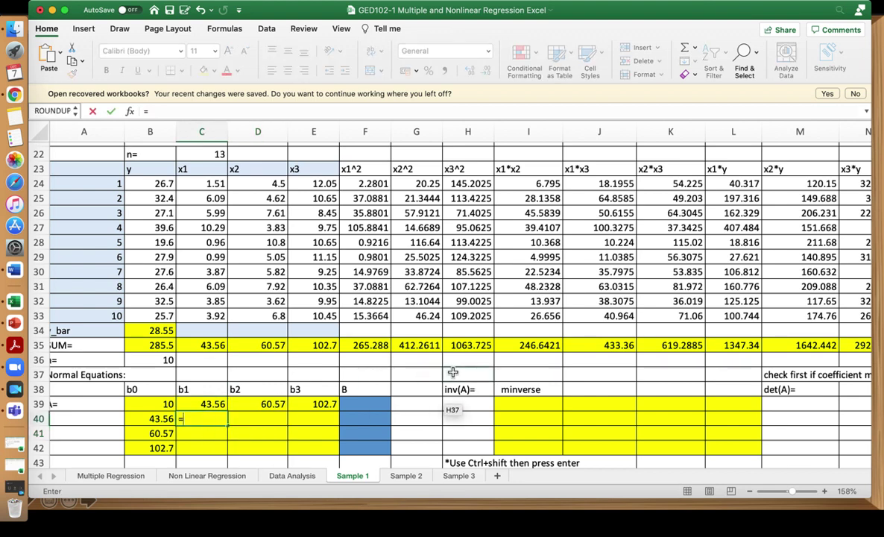
click(376, 349)
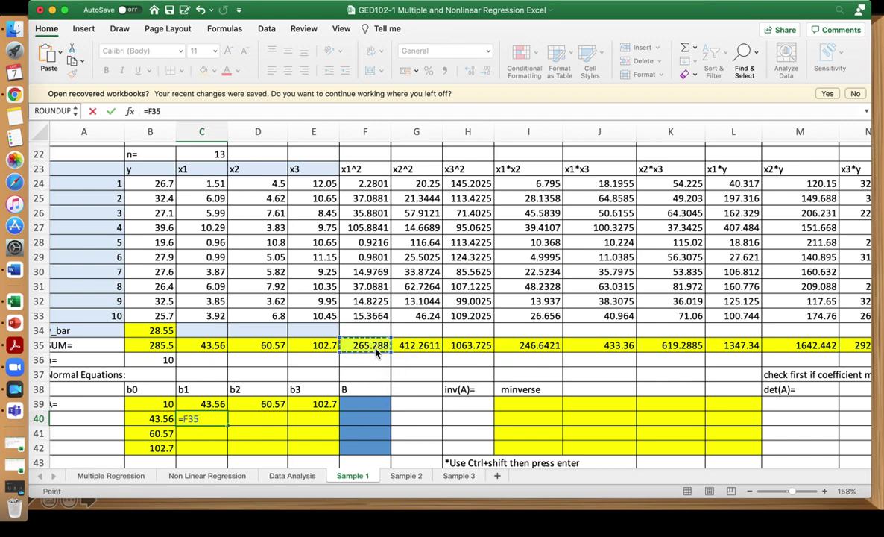
key(Return)
text(=)
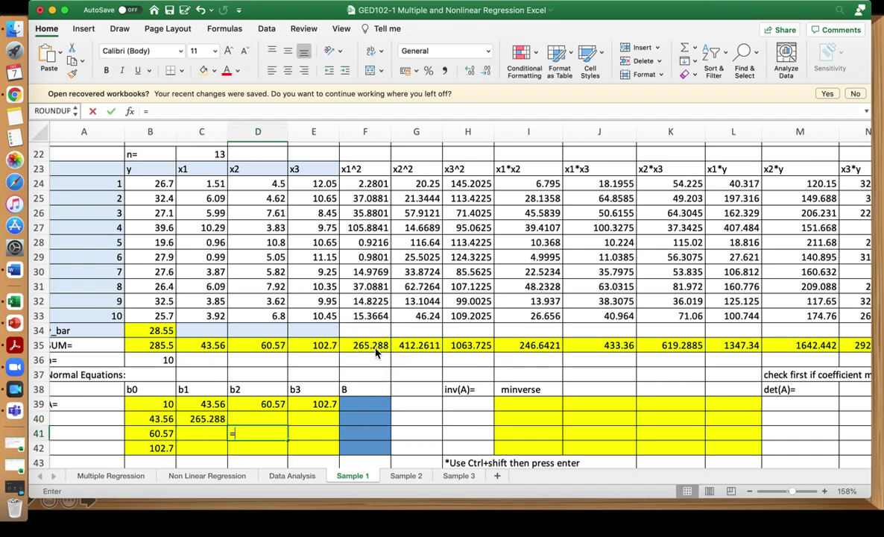
click(413, 347)
key(Return)
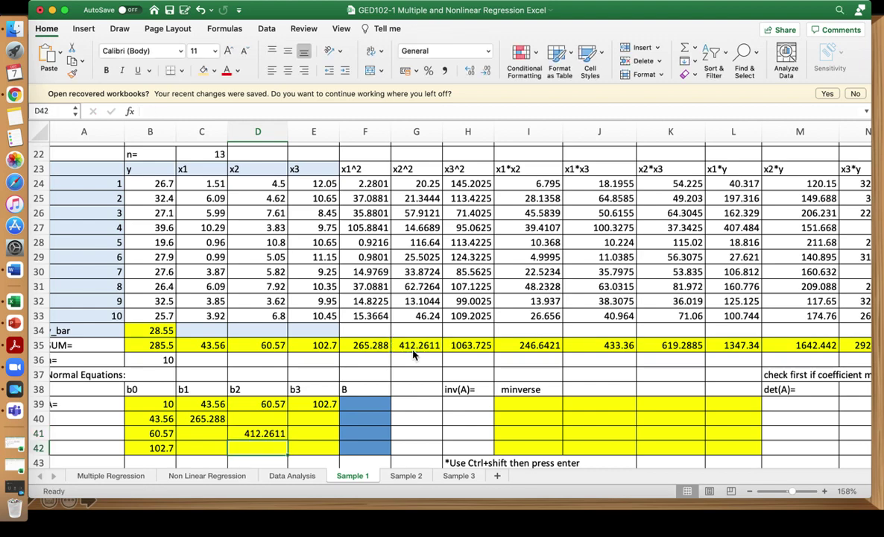
text(=)
click(469, 347)
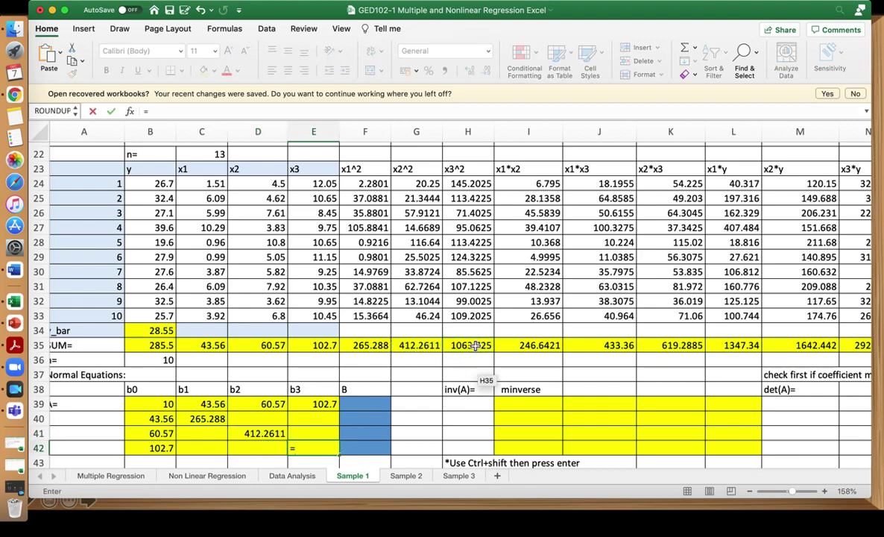
key(Return)
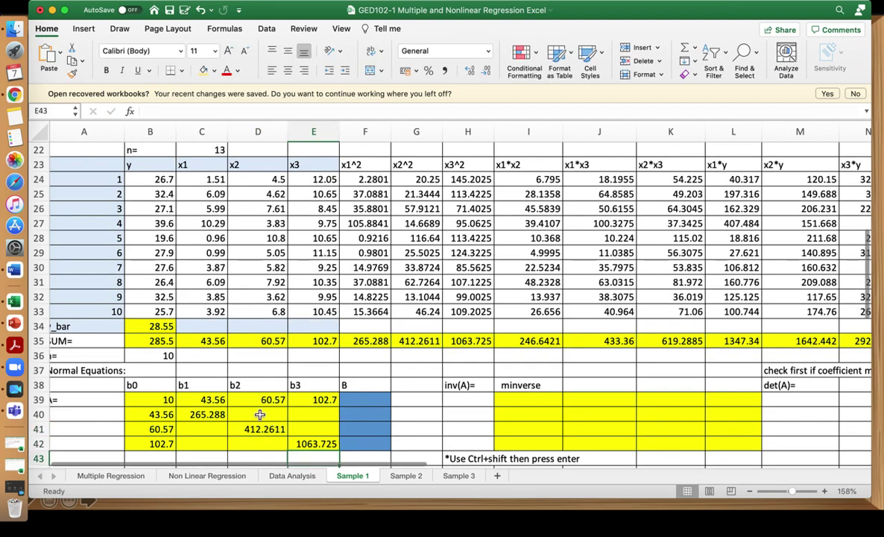
Complete matrix A's second row by referencing the x1*x2 sum I35 in D40 and the x1*x3 sum J35 in E40
click(259, 414)
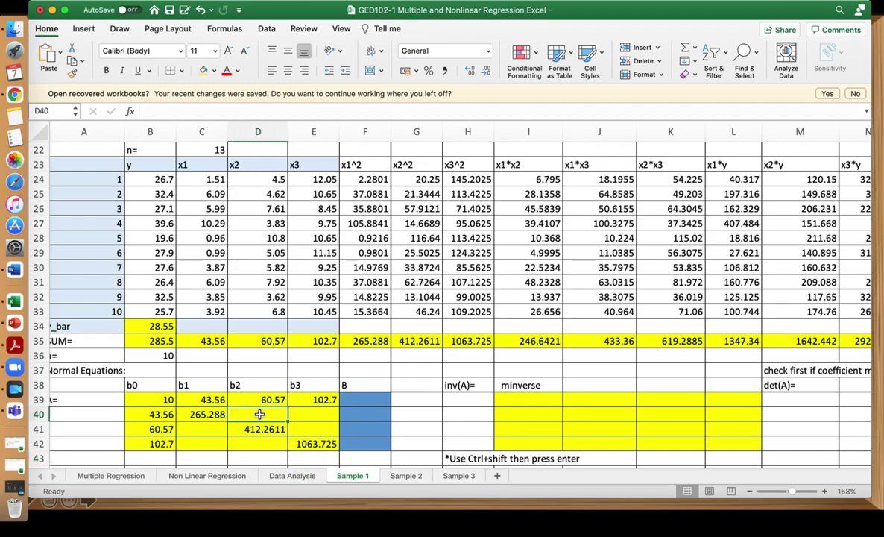
scroll(259, 414, down, 5)
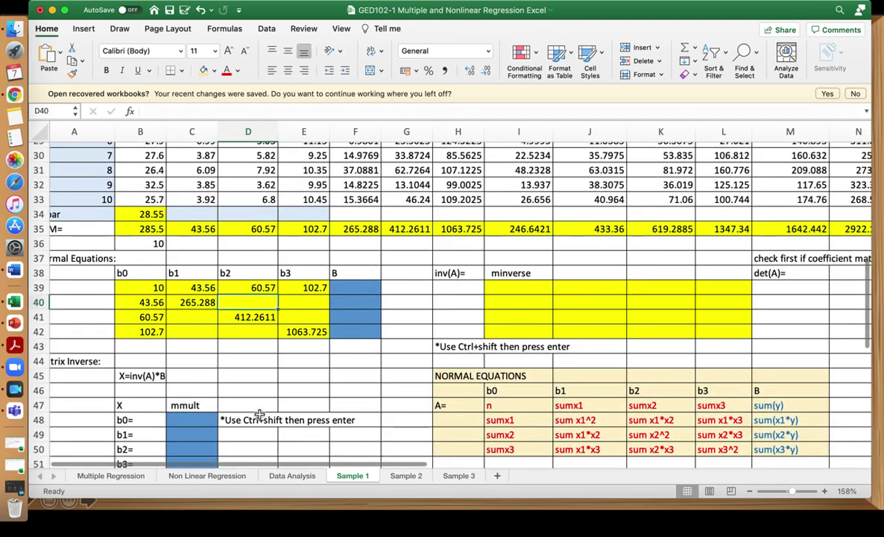
scroll(259, 414, up, 3)
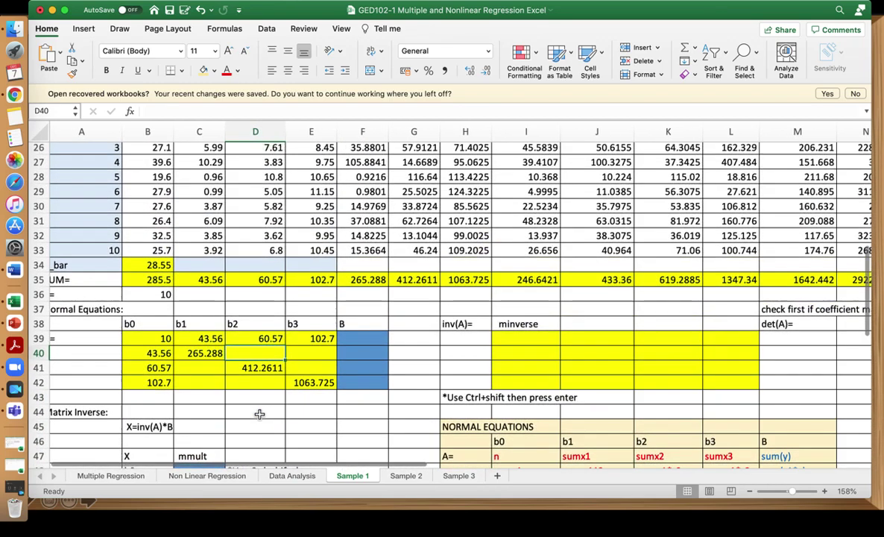
text(=)
scroll(438, 375, up, 2)
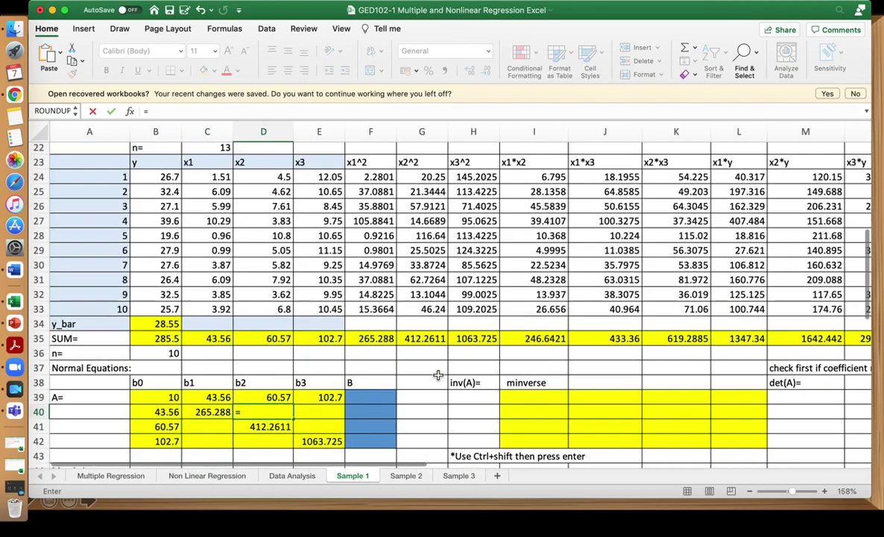
click(529, 348)
key(Tab)
text(=)
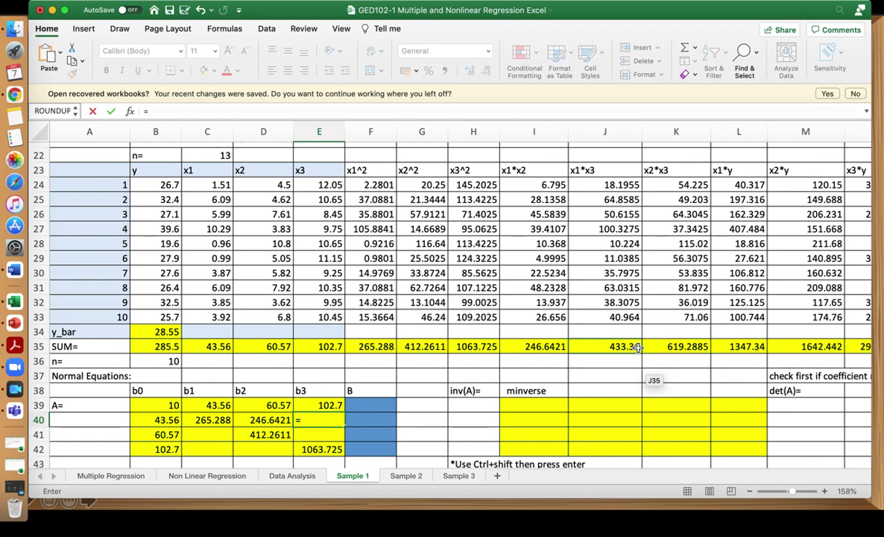
click(638, 348)
key(Return)
Mirror the second-row entries into the b1 column by referencing D40 in C41 and E40 in C42
click(212, 435)
text(=)
click(267, 421)
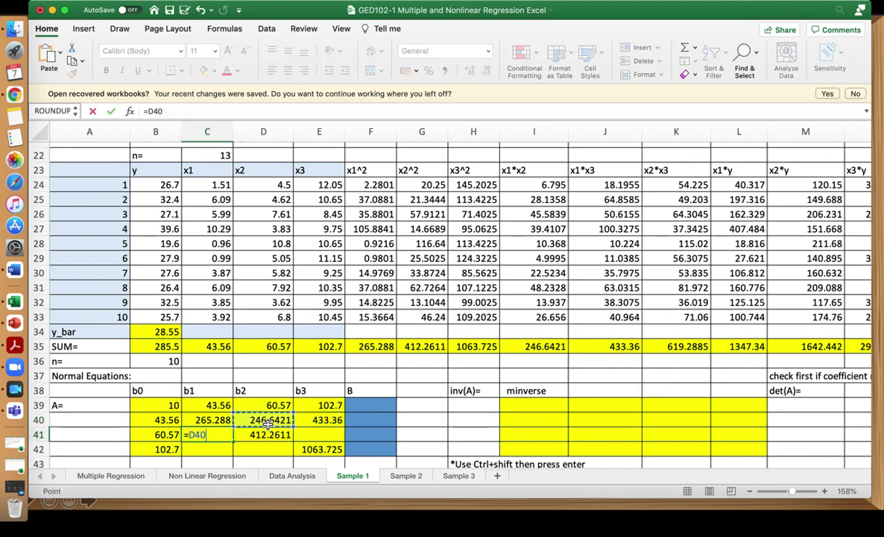
key(Return)
text(=)
click(333, 421)
key(Return)
Reference the x2*x3 sum from K35 in E41, the b3 entry of matrix A's third row
scroll(335, 426, down, 5)
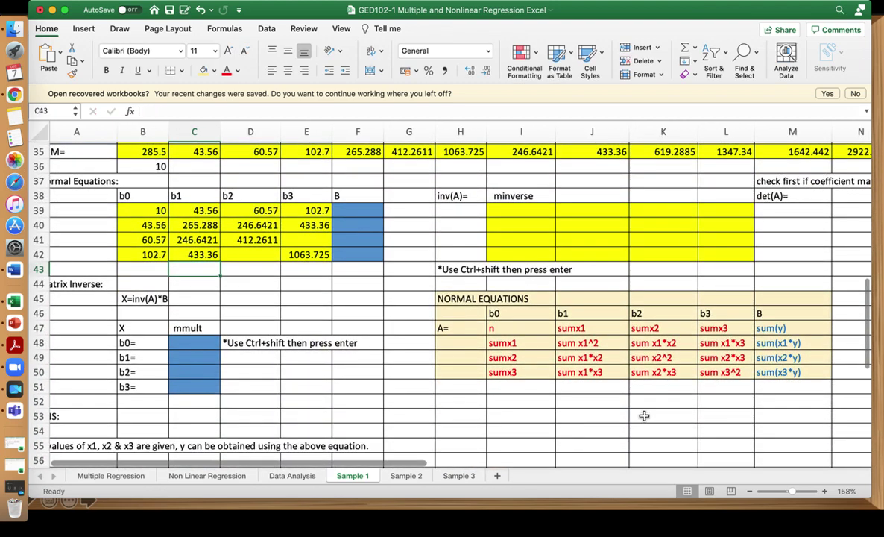
scroll(631, 412, up, 3)
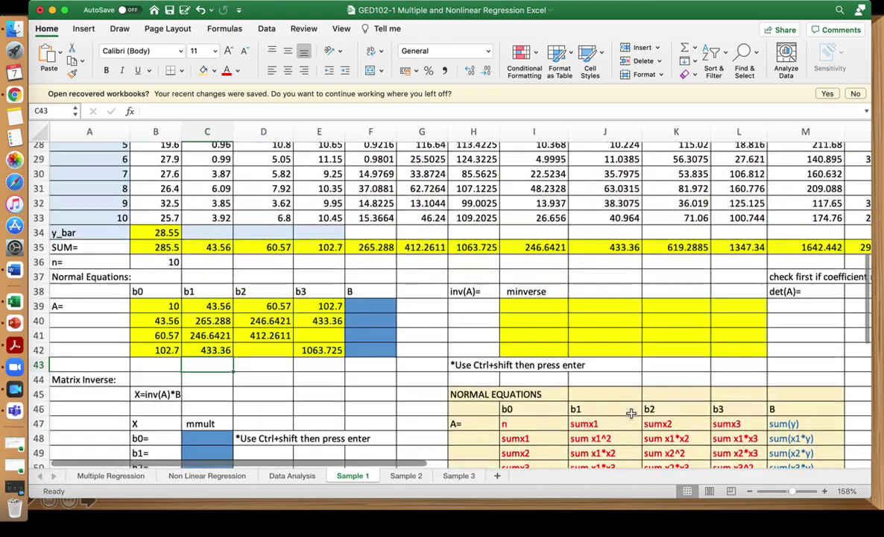
click(321, 342)
text(=)
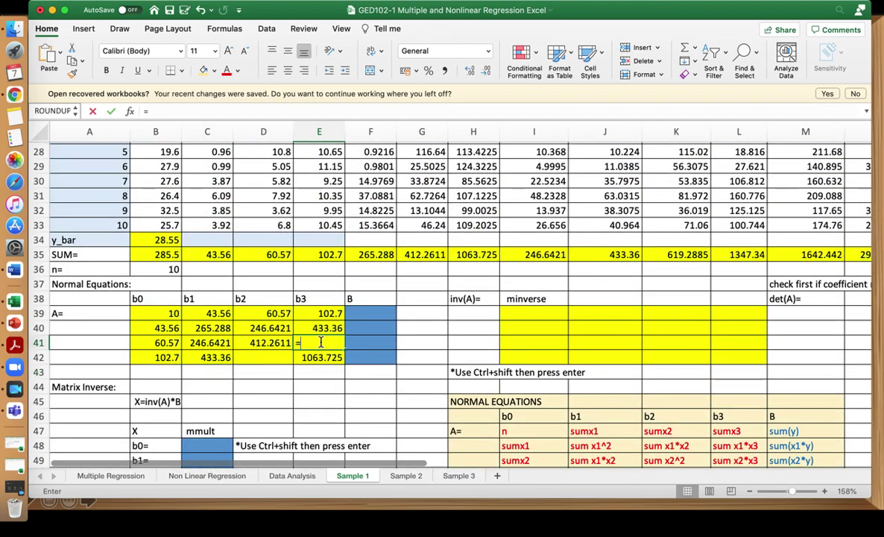
scroll(549, 278, up, 3)
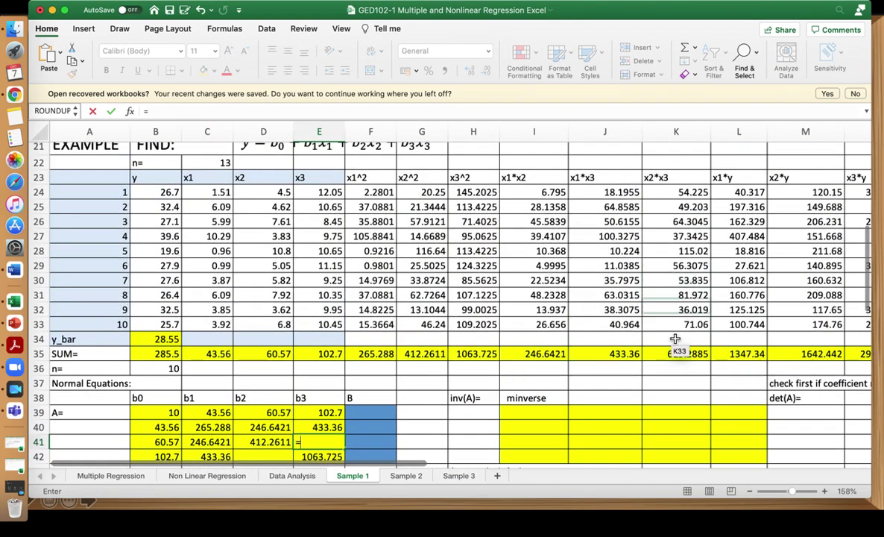
click(679, 353)
key(Return)
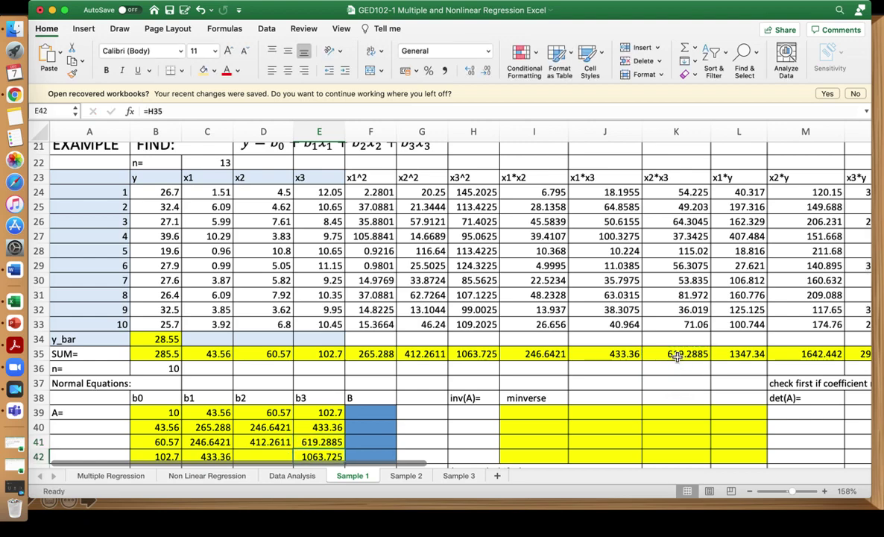
Complete matrix A by referencing the x2*x3 entry E41 in D42, the b2 entry of the fourth row
scroll(631, 369, down, 1)
scroll(630, 370, down, 2)
click(269, 370)
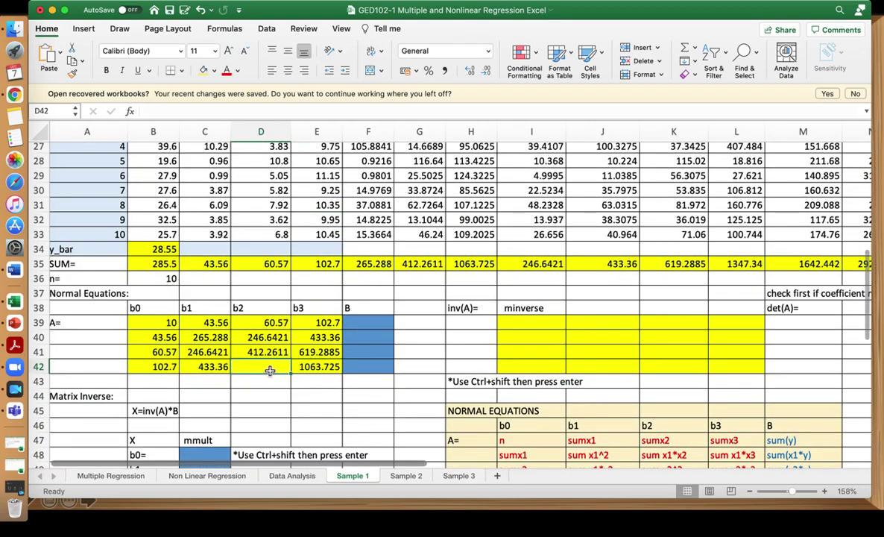
text(=)
click(319, 358)
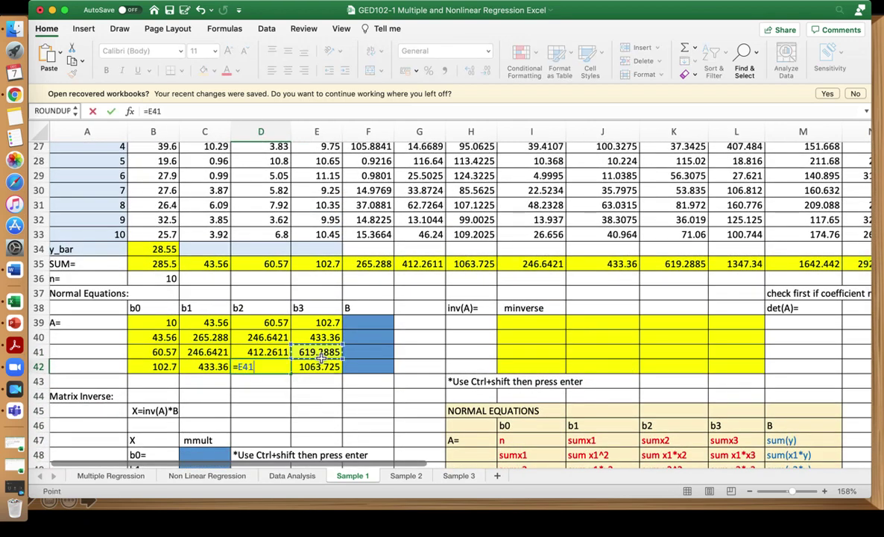
key(Return)
Reference the y sum B35 in F39 as the first entry of matrix B
scroll(440, 358, up, 1)
scroll(440, 358, down, 2)
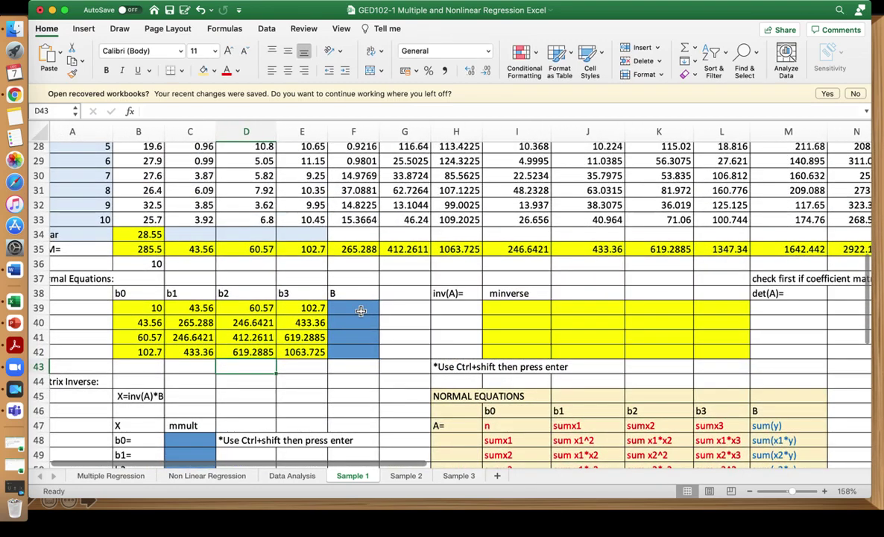
click(361, 310)
text(=)
click(153, 251)
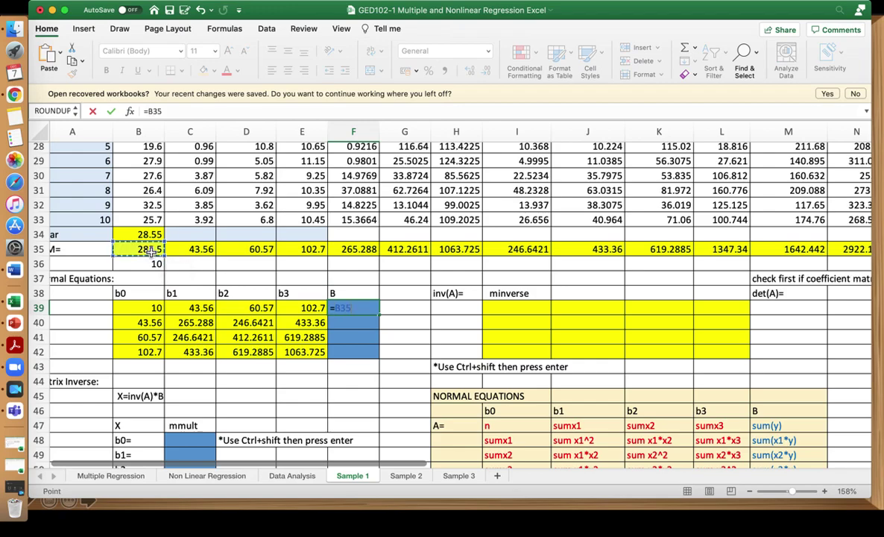
key(Return)
Fill matrix B's second and third entries by referencing the x1*y sum L35 in F40 and the x2*y sum M35 in F41
scroll(151, 254, up, 3)
scroll(152, 253, right, 1)
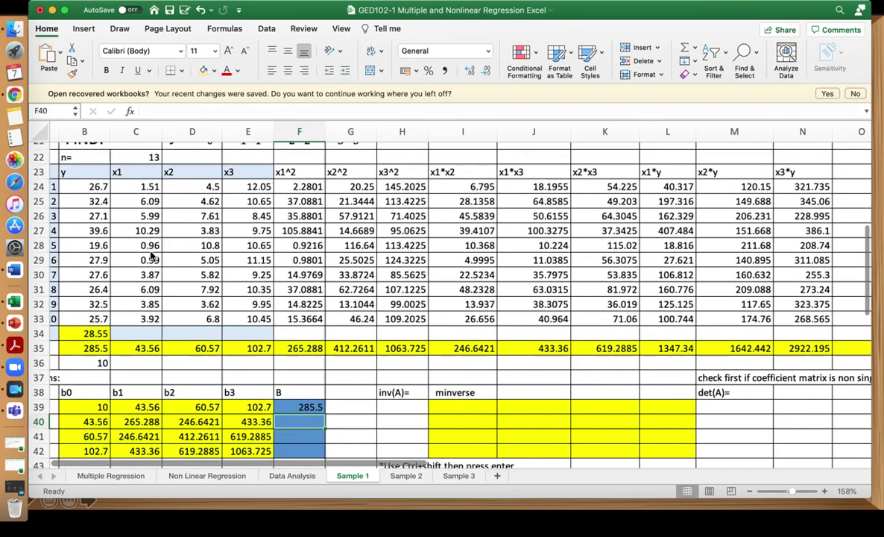
text(=)
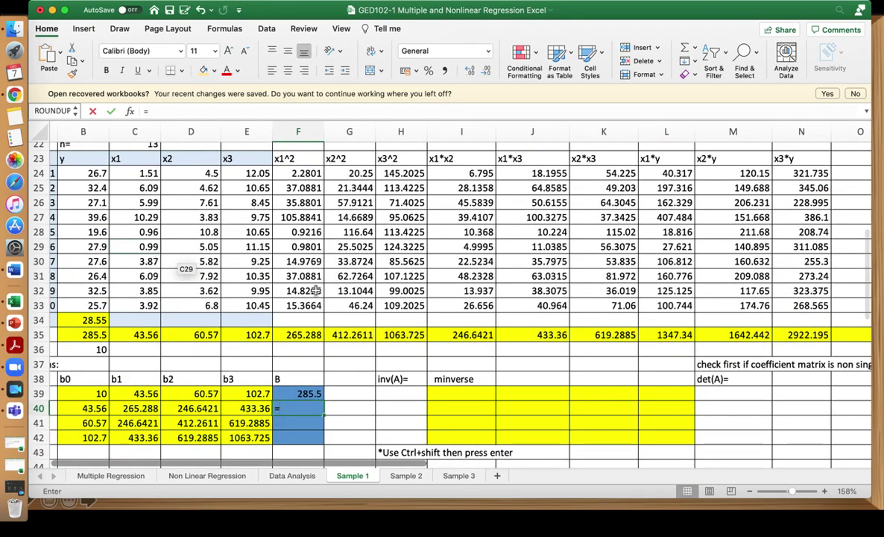
click(664, 338)
key(Return)
text(=)
click(770, 335)
key(Return)
text(=)
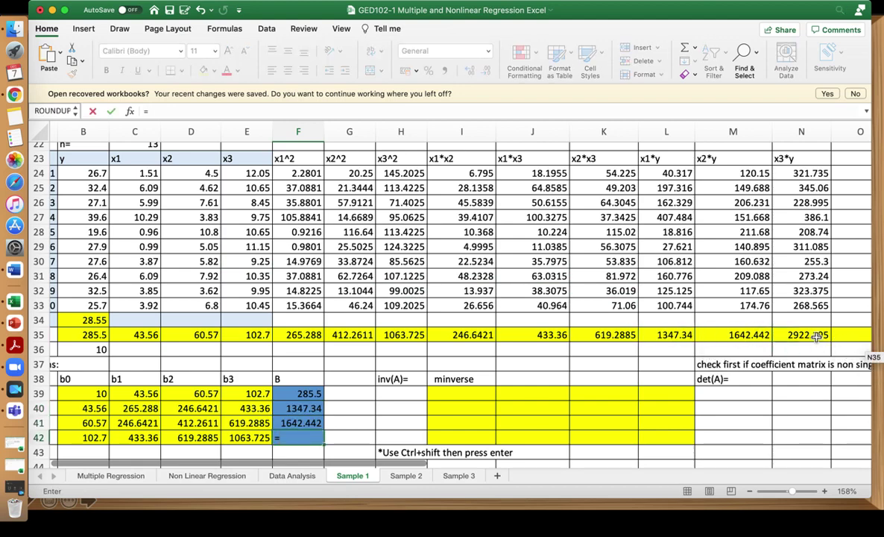
click(770, 424)
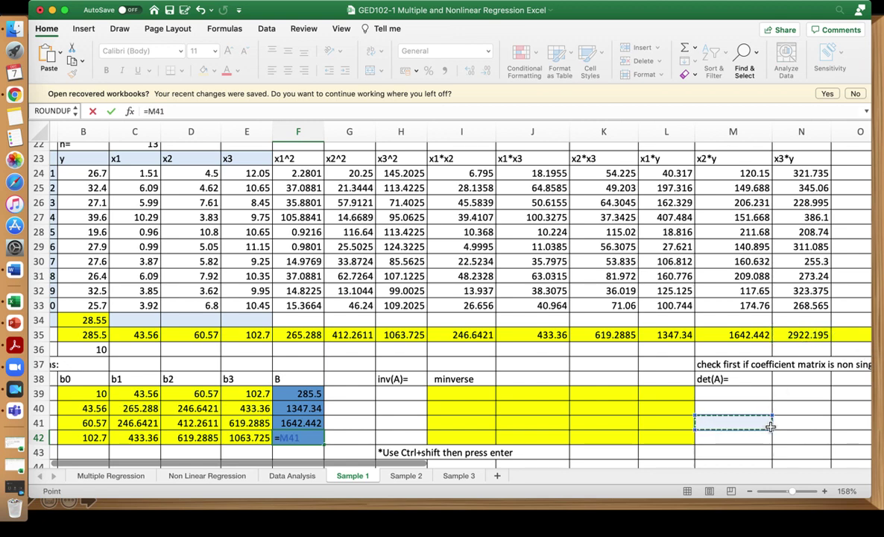
key(Return)
Reference the x3*y sum N35 in F42 as matrix B's last entry
click(313, 439)
text(=)
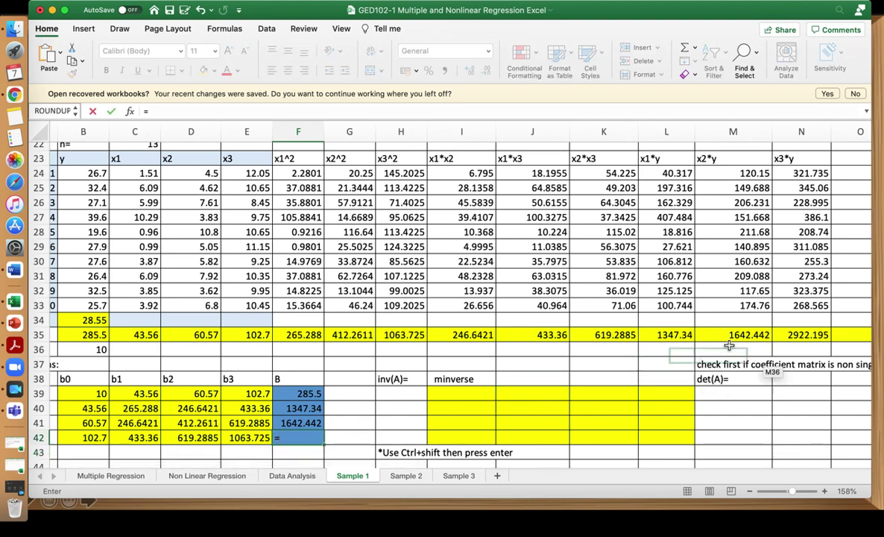
click(799, 337)
key(Return)
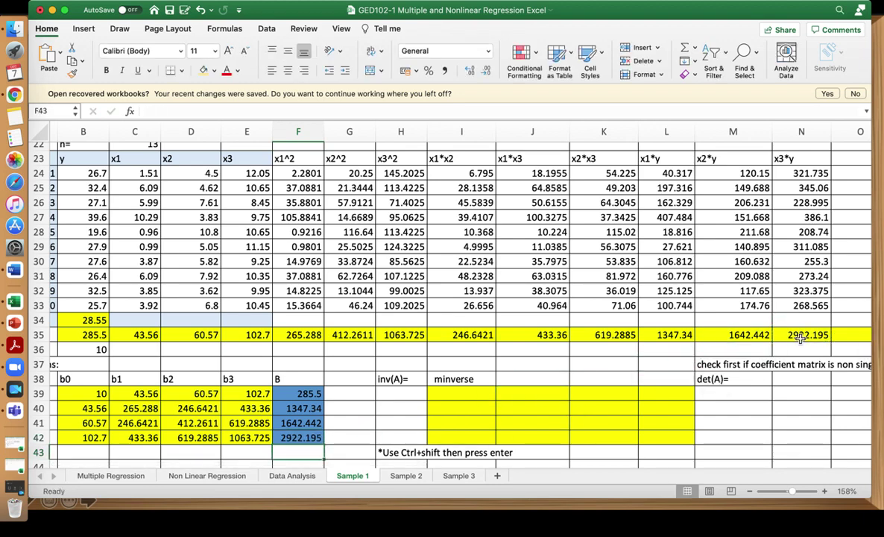
Try to compute matrix A's determinant in N38, beside det(A)=, with the formula =medterm(B39:E42)
scroll(829, 422, down, 2)
scroll(829, 423, left, 1)
scroll(720, 420, right, 2)
scroll(730, 372, down, 1)
click(733, 340)
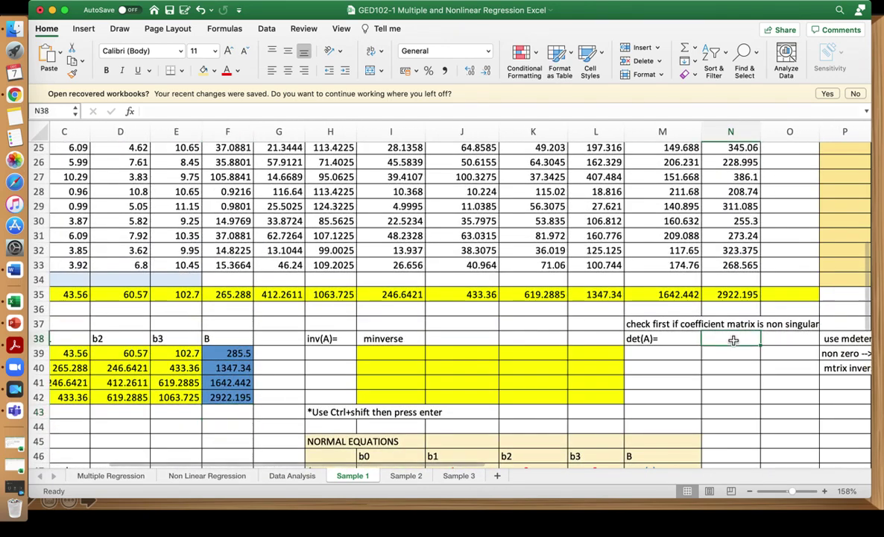
text(=)
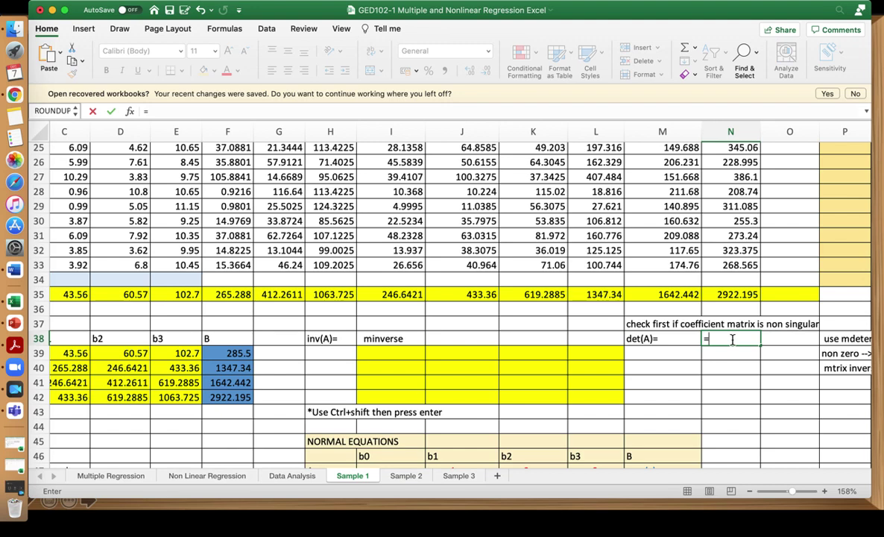
text(m)
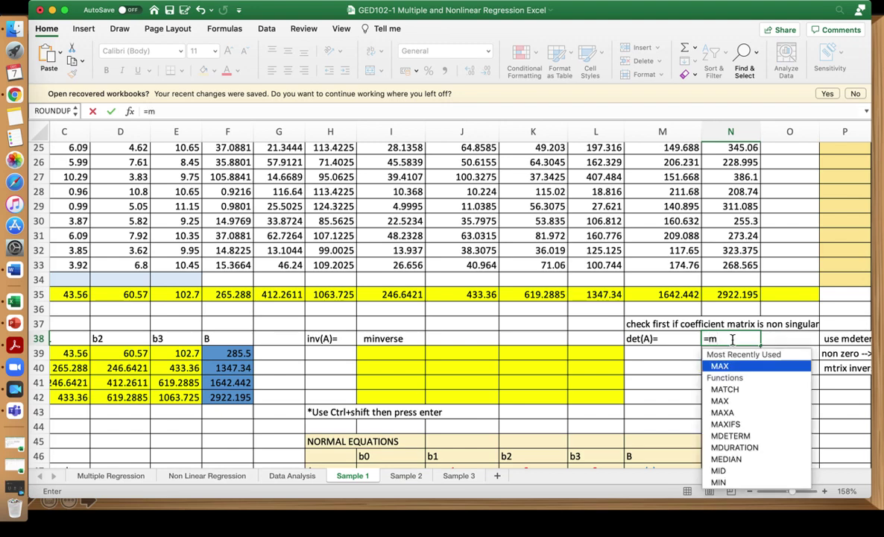
text(edterm)
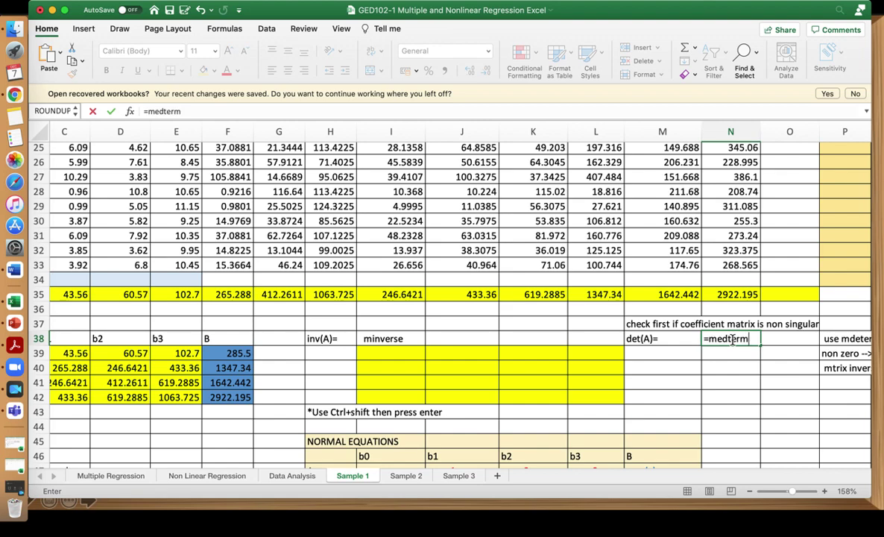
text(()
scroll(493, 388, left, 2)
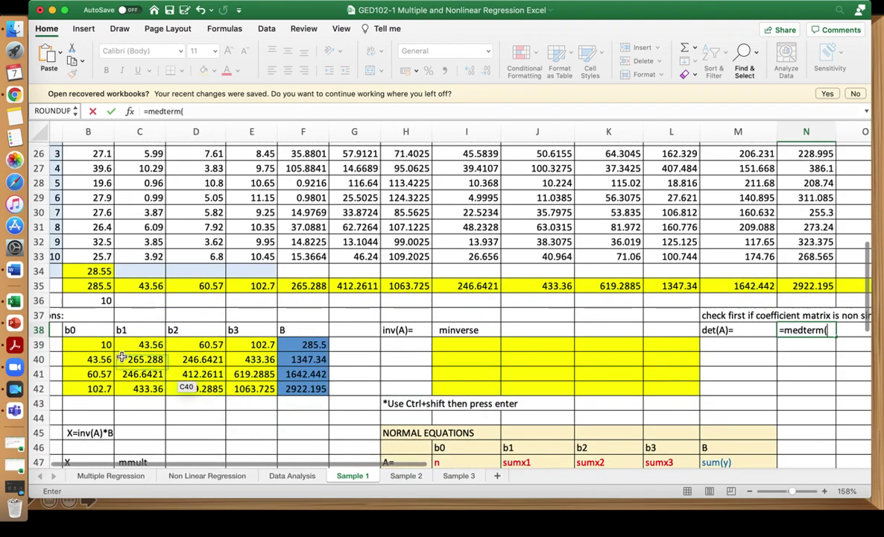
click(97, 345)
key(shift+Right)
key(shift+Right)
key(shift+Right)
key(shift+Down)
key(shift+Down)
key(shift+Down)
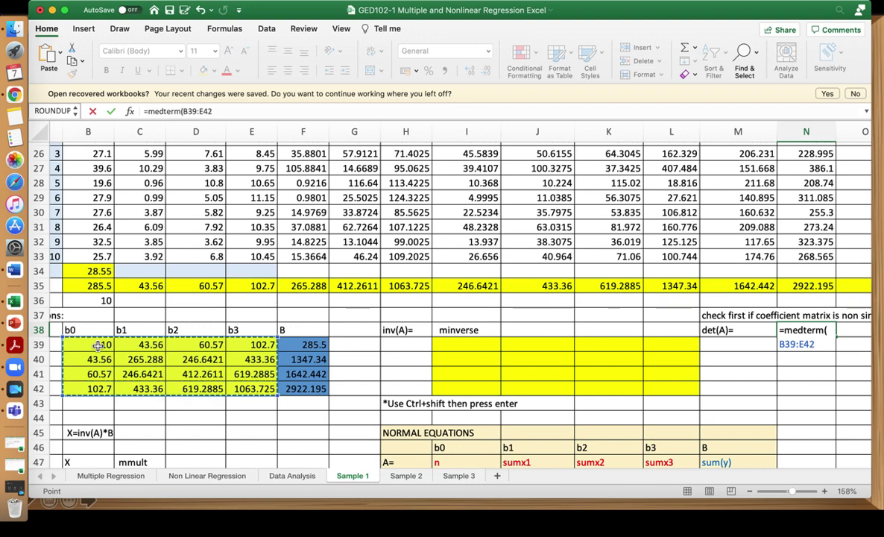
text())
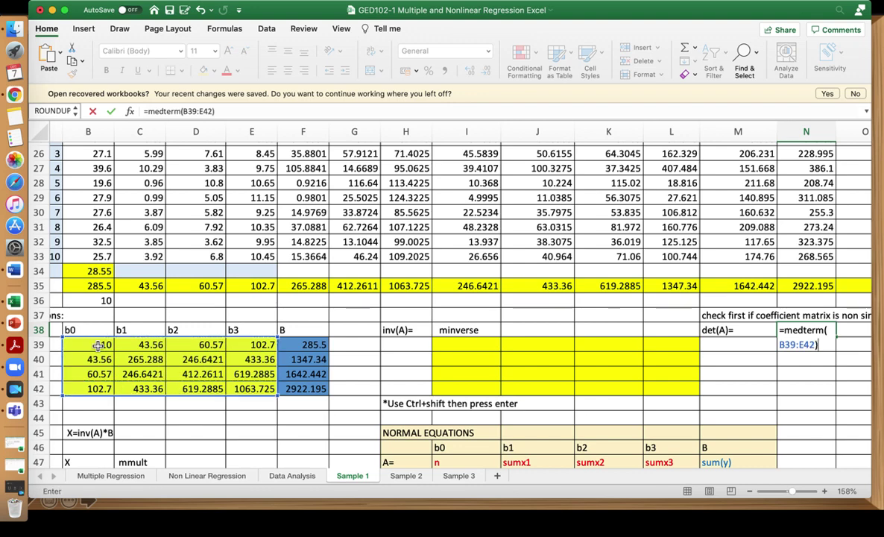
key(Return)
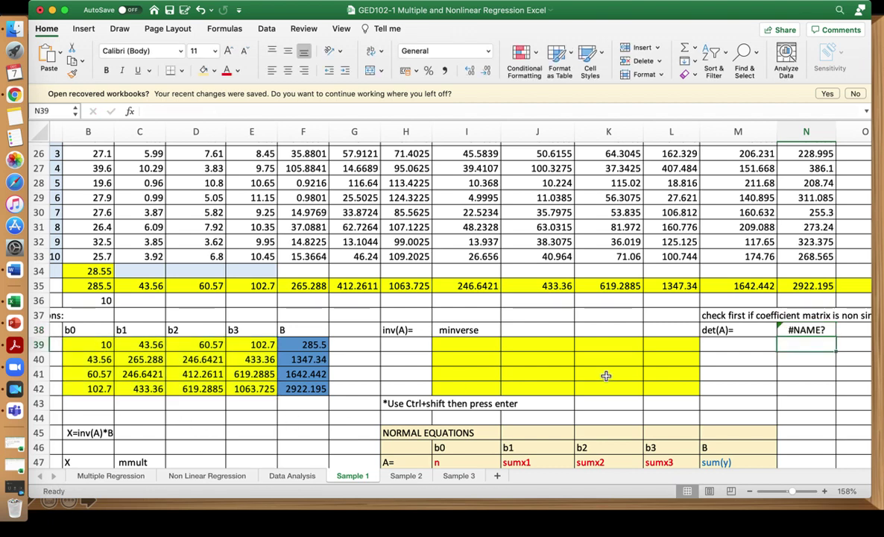
Try to correct the determinant formula in N38 to =mdterm(B39:E42)
click(798, 331)
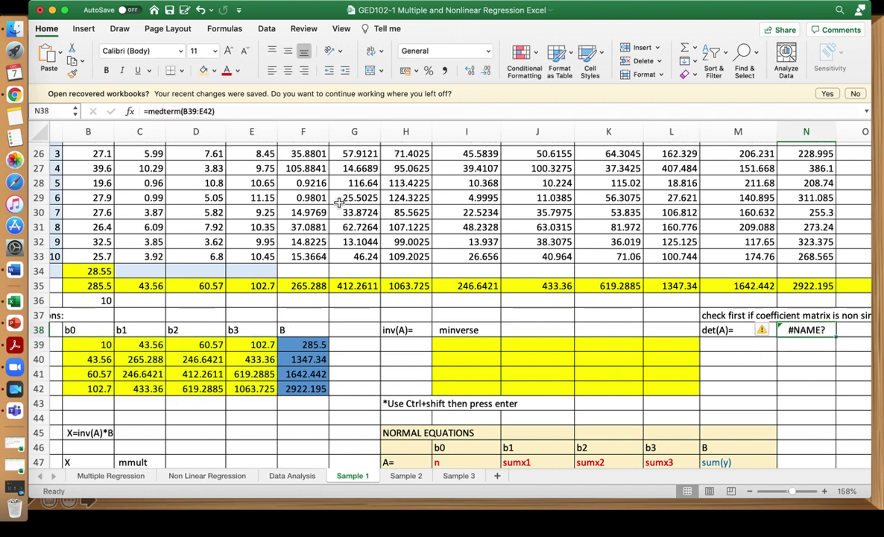
click(158, 112)
key(BackSpace)
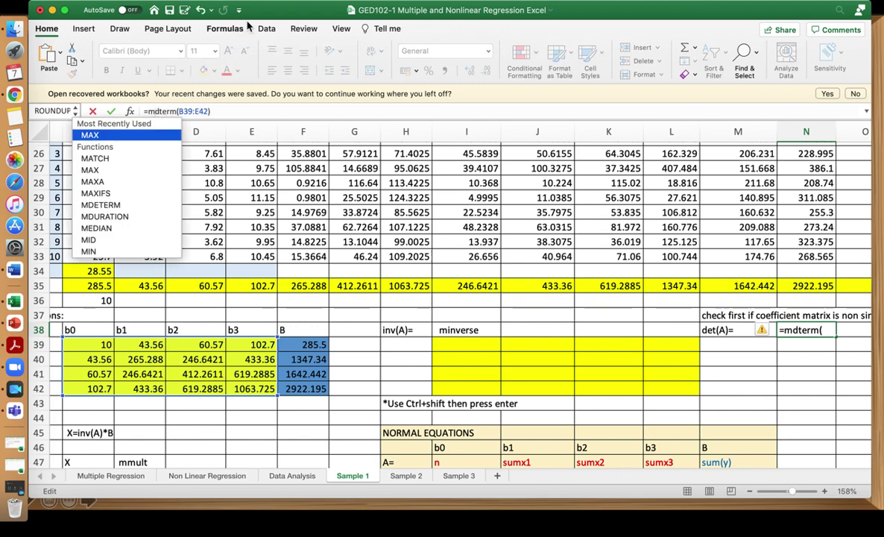
key(Return)
key(Up)
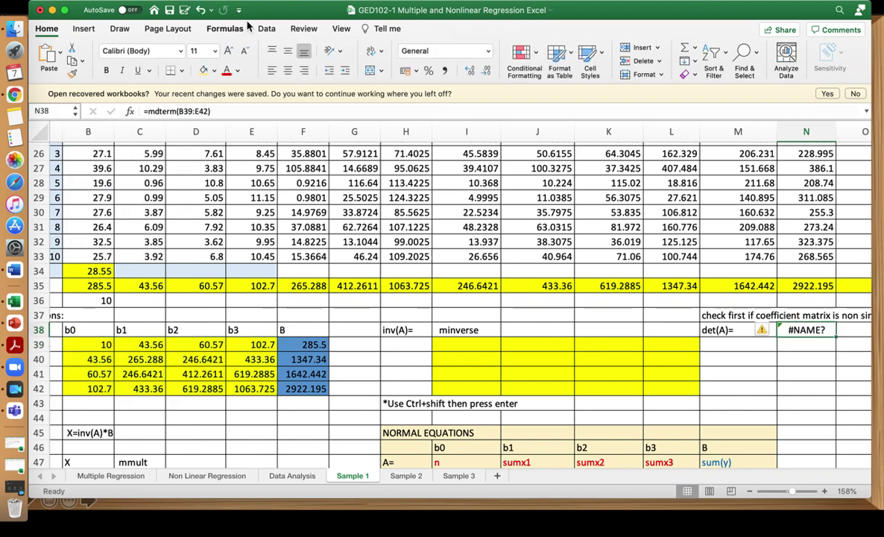
Compute matrix A's determinant in N38 with =MDETERM(B39:E42) and review the notes on nonsingularity starting in P38
scroll(555, 253, up, 1)
scroll(555, 253, left, 1)
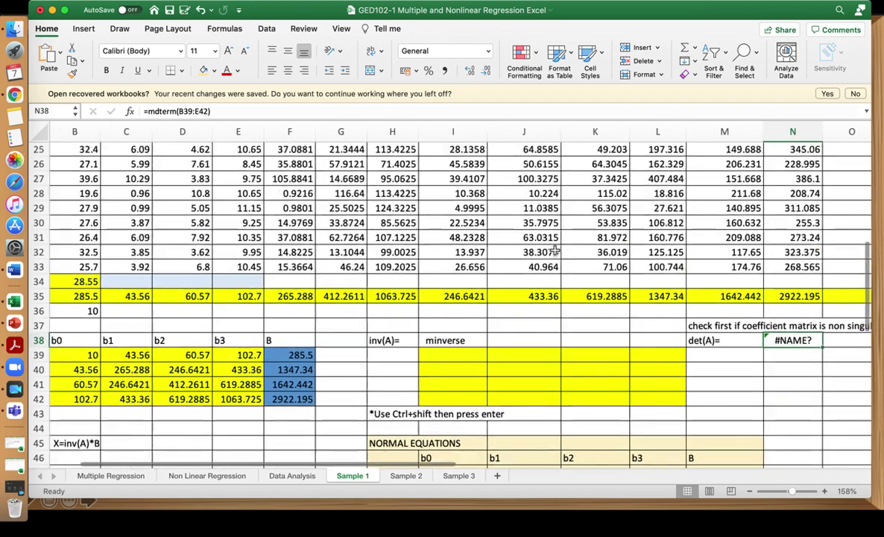
text(=)
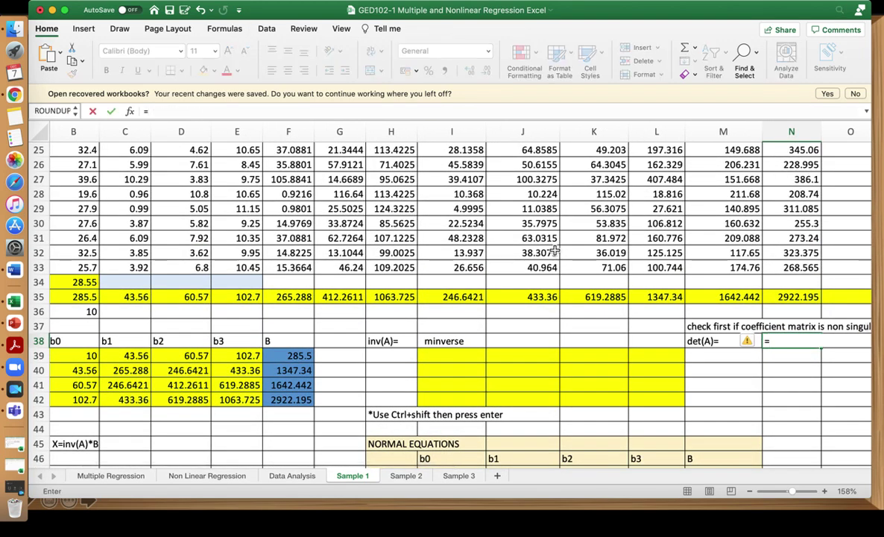
text(mdeterm)
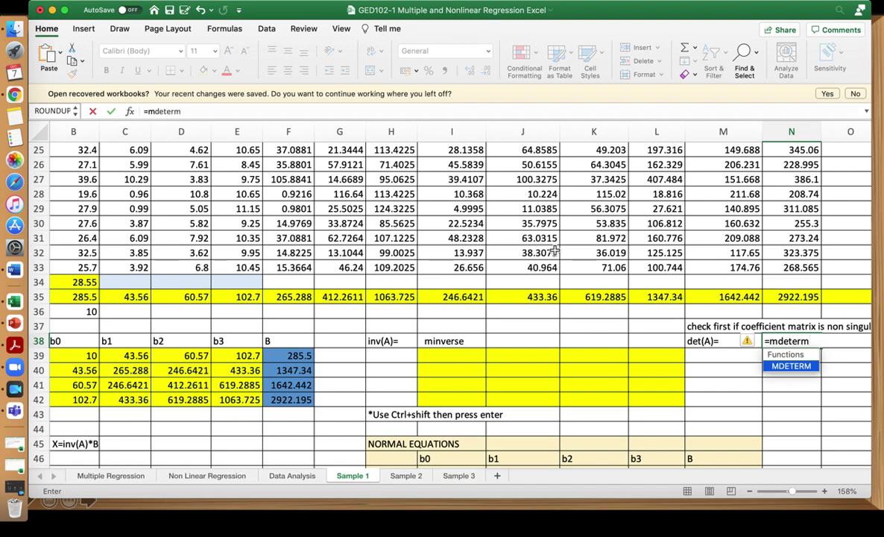
text(()
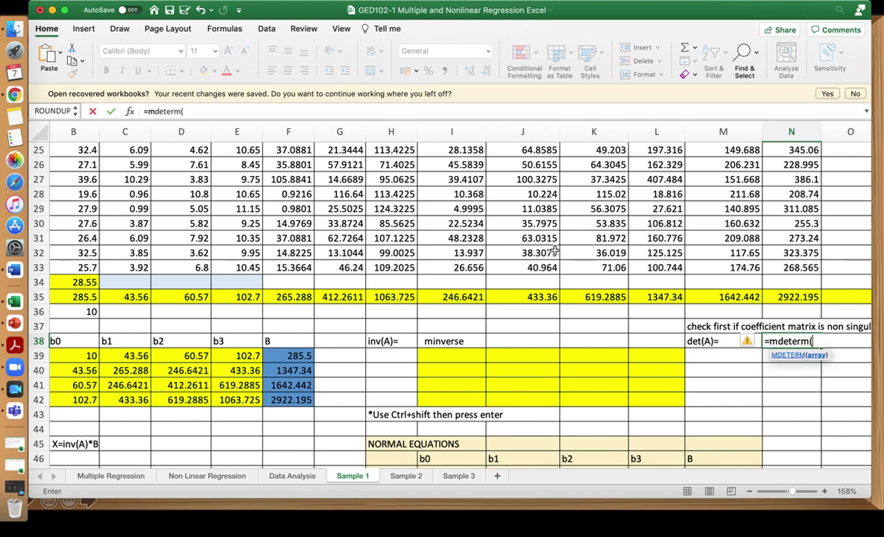
drag(85, 359, 238, 370)
key(shift+Down)
key(shift+Down)
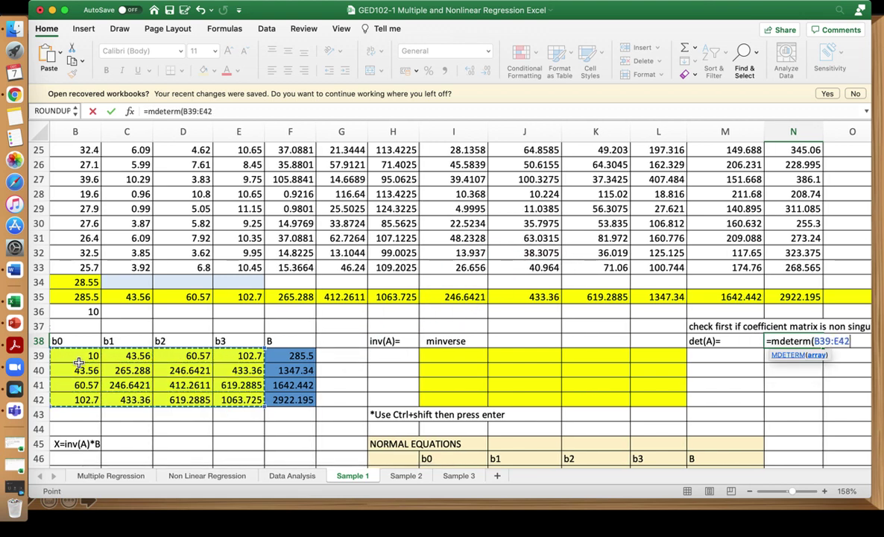
text())
key(Return)
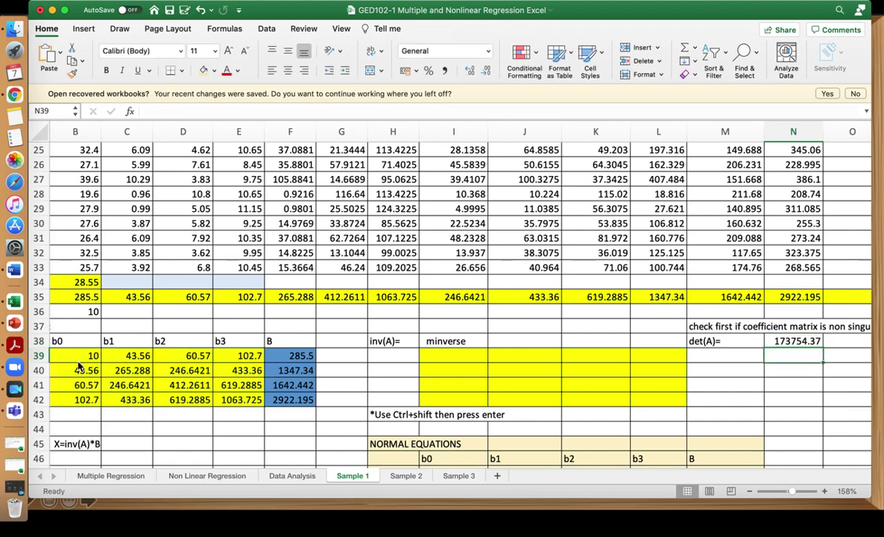
key(Up)
key(Right)
key(Right)
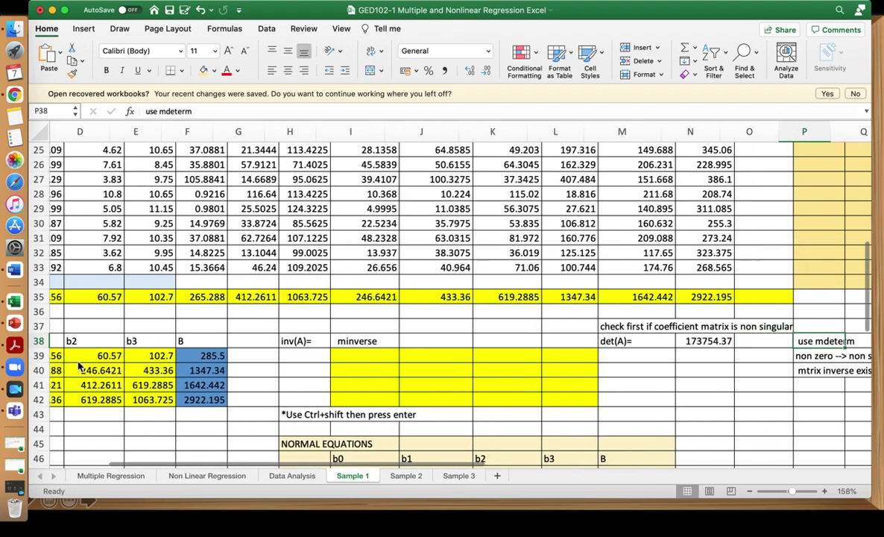
key(Right)
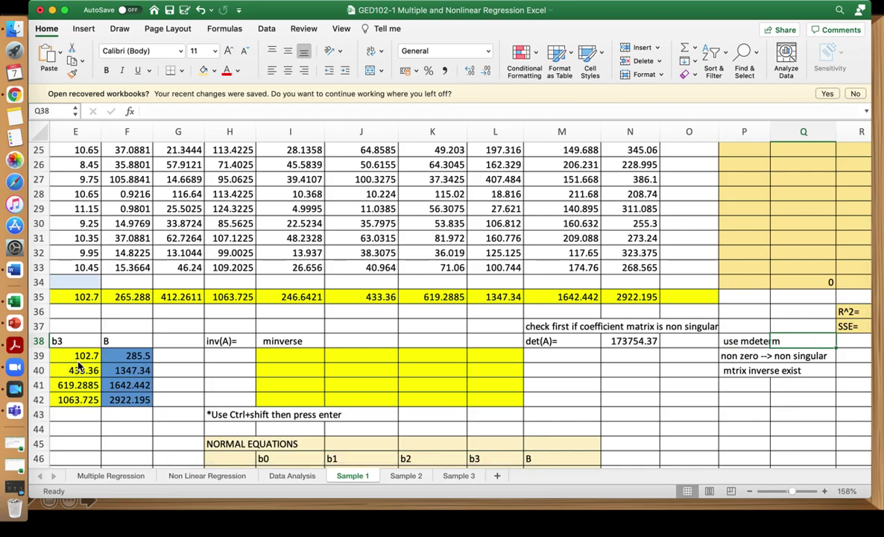
Invert matrix A into the range I39:L42, below the minverse label, with the array formula =MINVERSE(B39:E42)
scroll(80, 363, left, 2)
scroll(80, 363, left, 5)
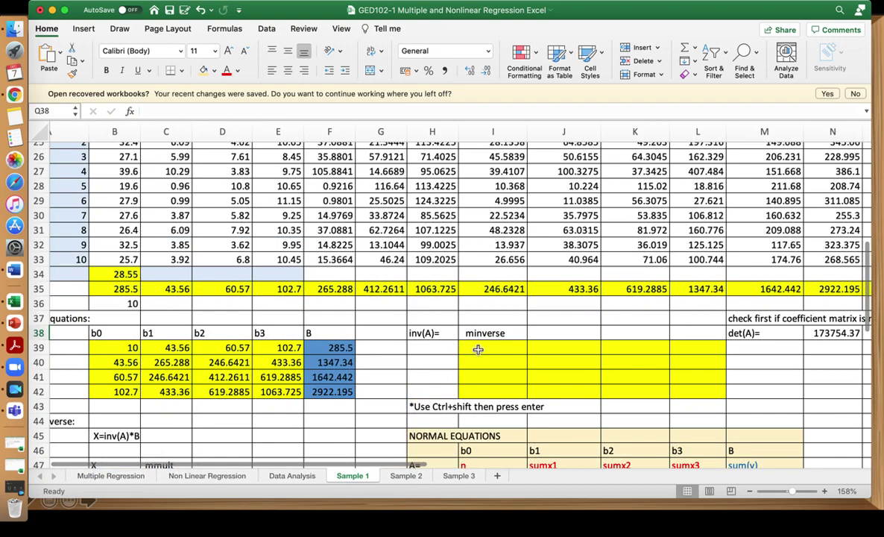
click(477, 349)
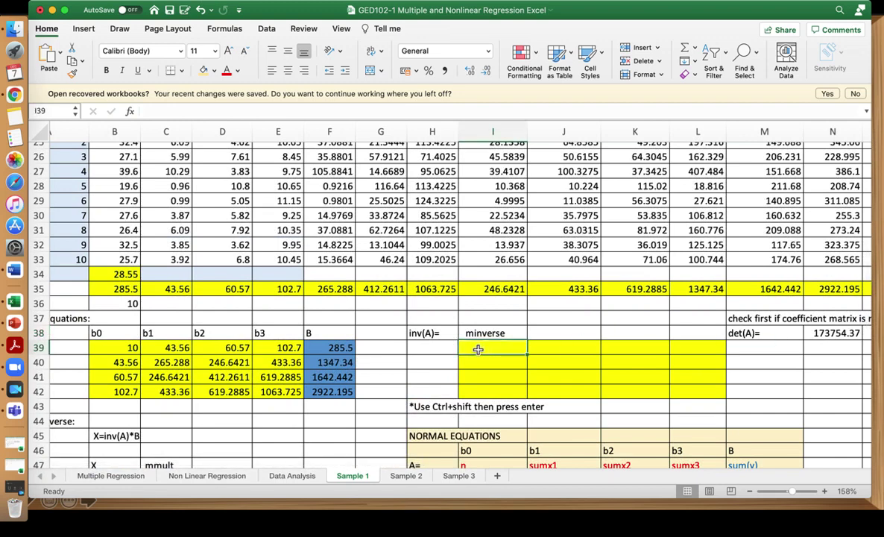
key(shift+Down)
key(shift+Down)
key(shift+Down)
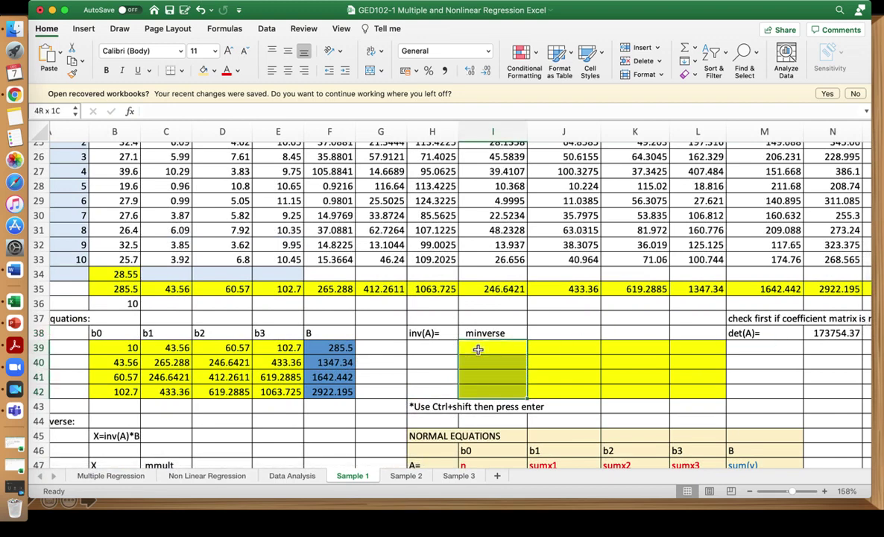
key(shift+Right)
key(shift+Right)
key(shift+Right)
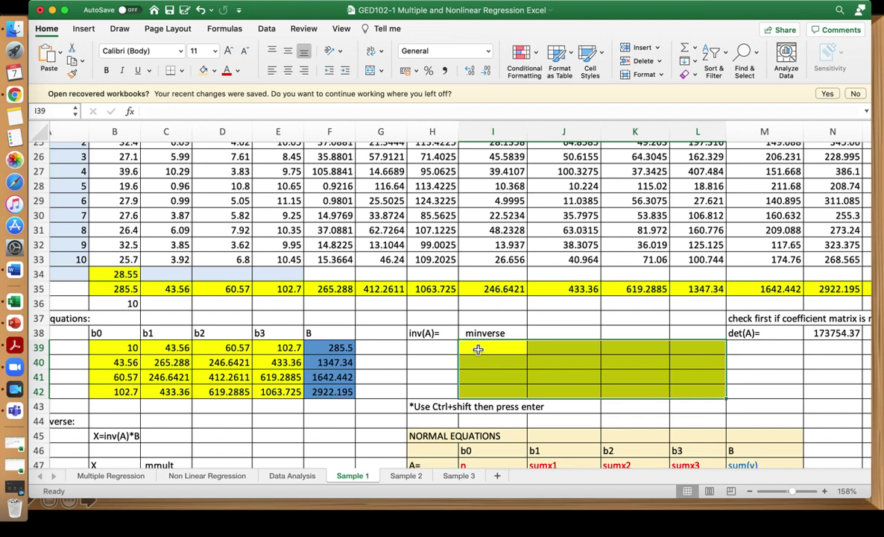
text(=)
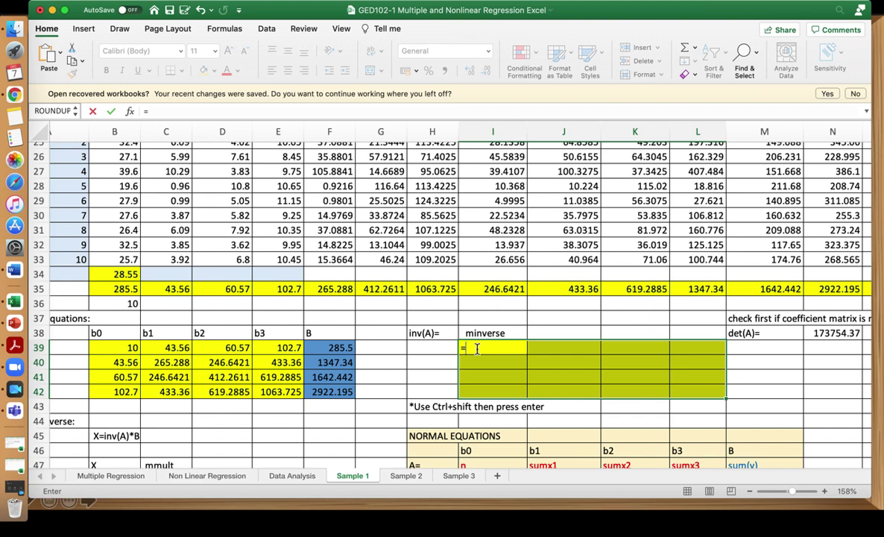
text(min)
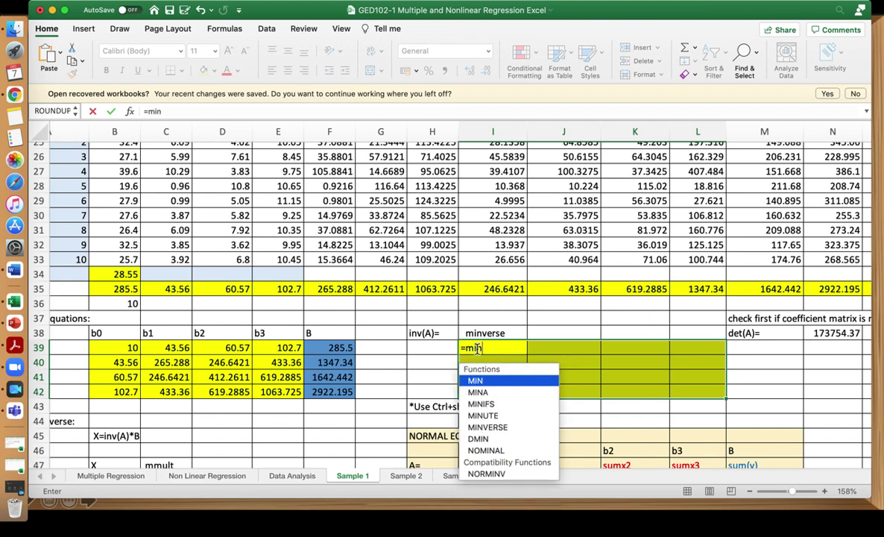
text(verse()
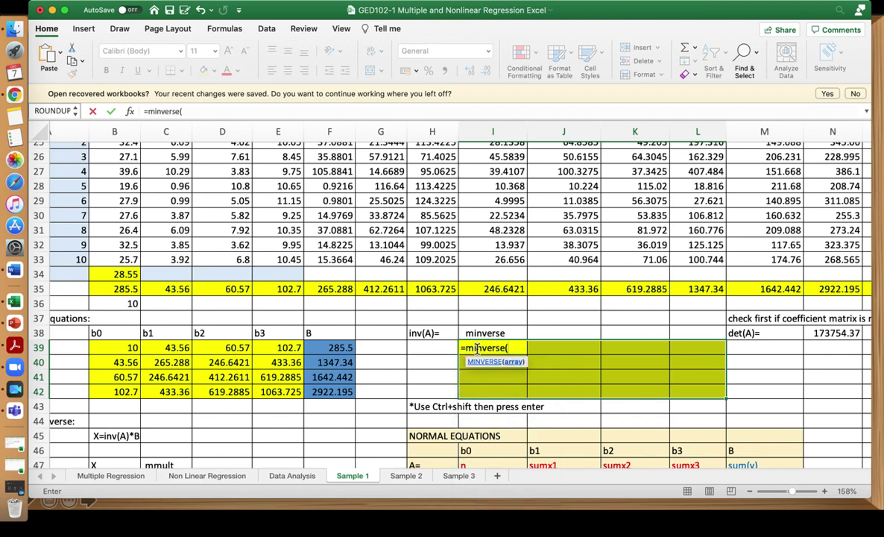
drag(128, 346, 127, 346)
key(shift+Right)
key(shift+Right)
key(shift+Down)
key(shift+Down)
key(shift+Down)
text())
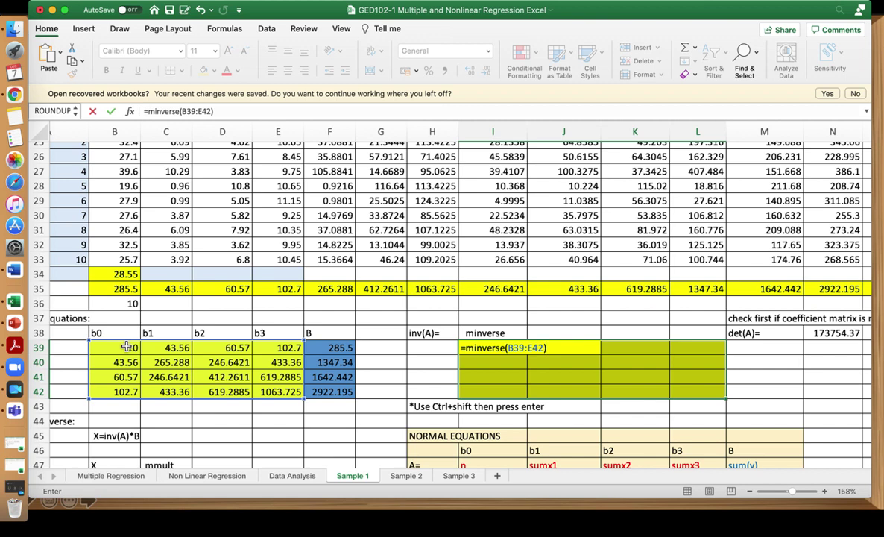
key(ctrl+shift+Return)
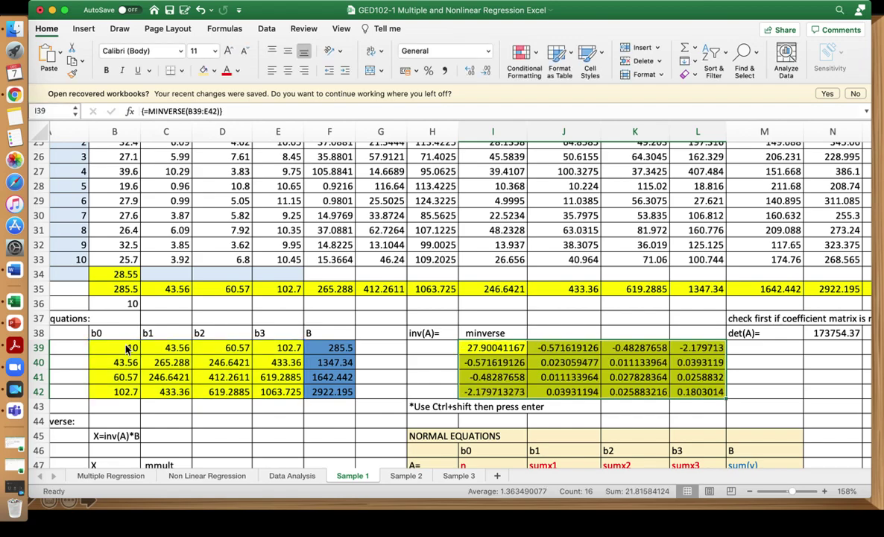
Compute the coefficients b0 to b3 in C48:C51 with the array formula =MMULT(I39:L42,F39:F42), multiplying A's inverse by matrix B
scroll(127, 348, down, 3)
scroll(127, 348, left, 1)
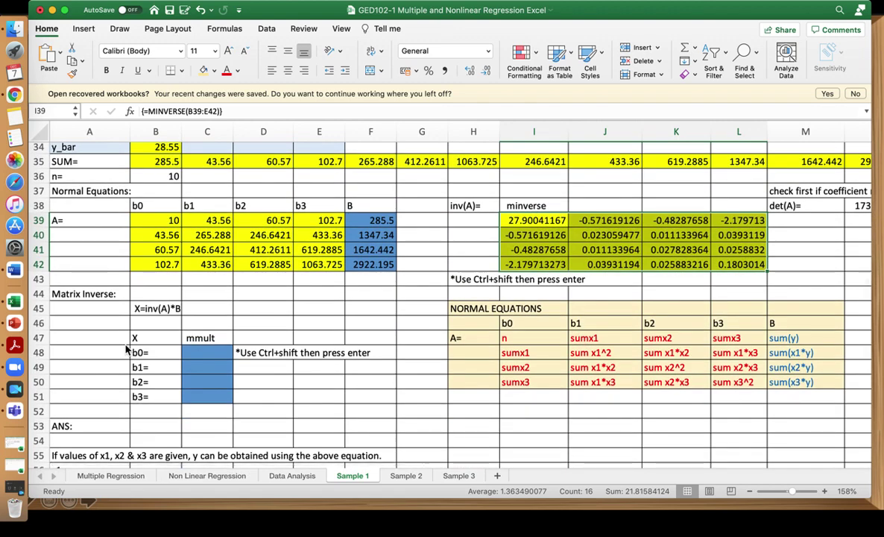
drag(142, 352, 148, 395)
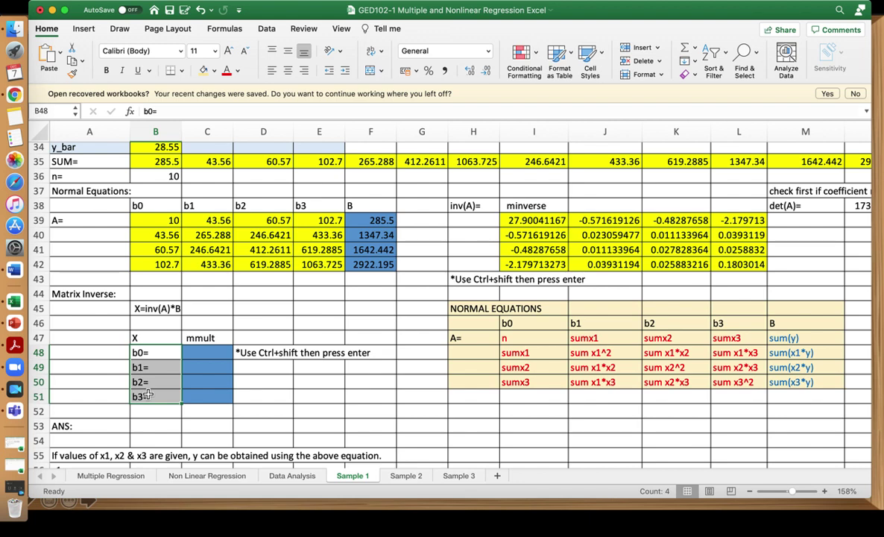
drag(203, 352, 214, 398)
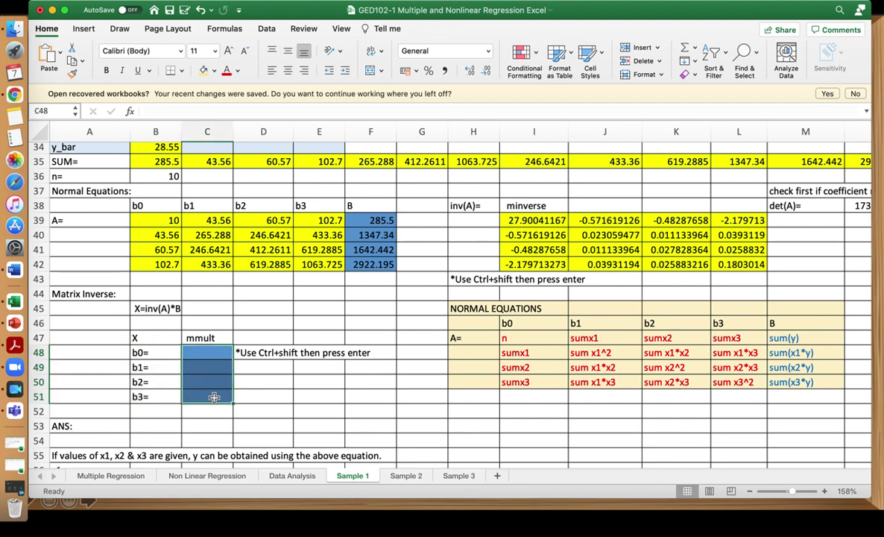
text(=)
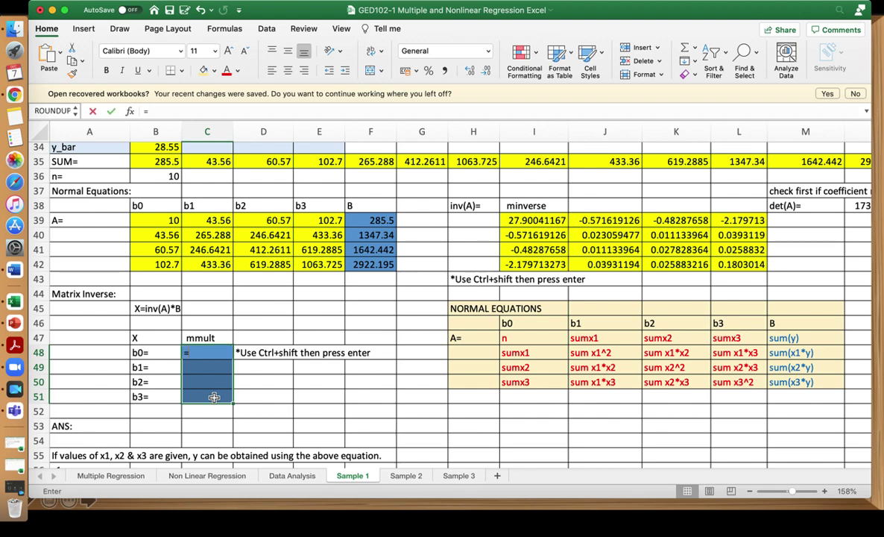
text(mmult)
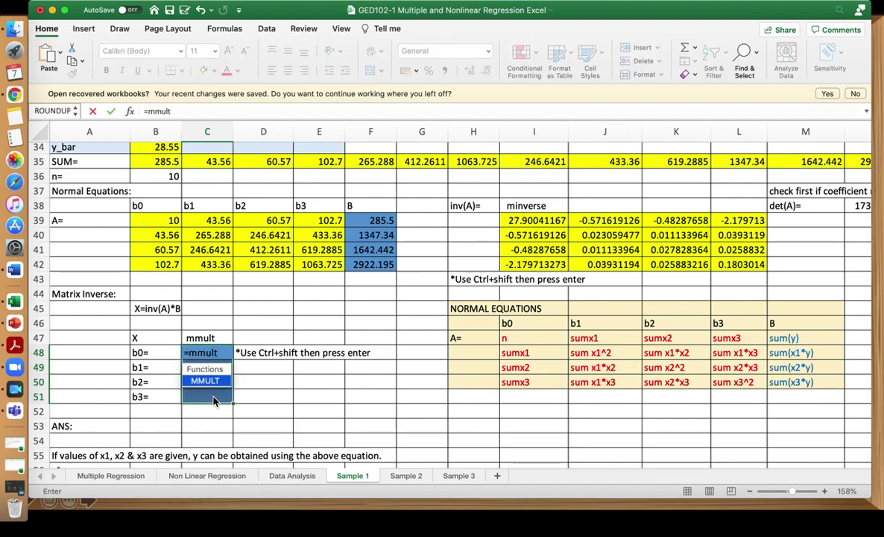
text(()
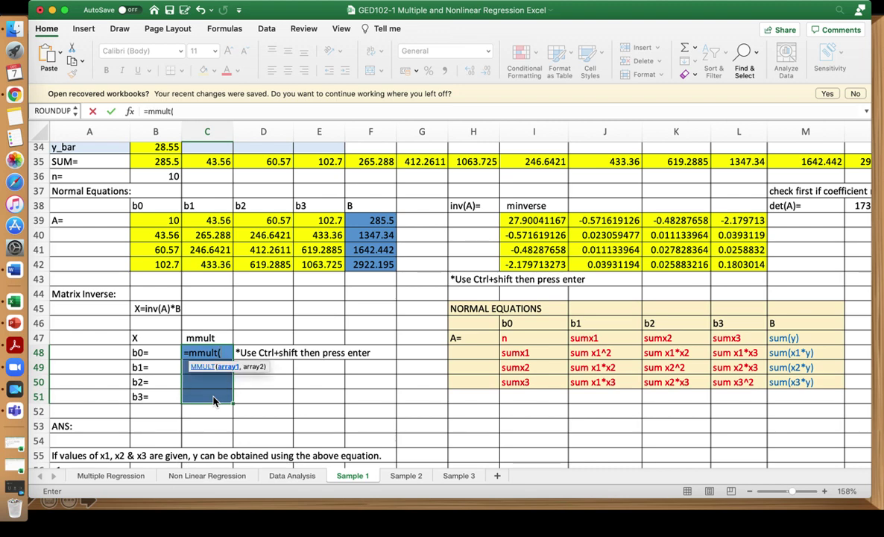
click(521, 220)
key(shift+Right)
key(shift+Right)
key(shift+Right)
key(shift+Down)
key(shift+Down)
key(shift+Down)
text(,)
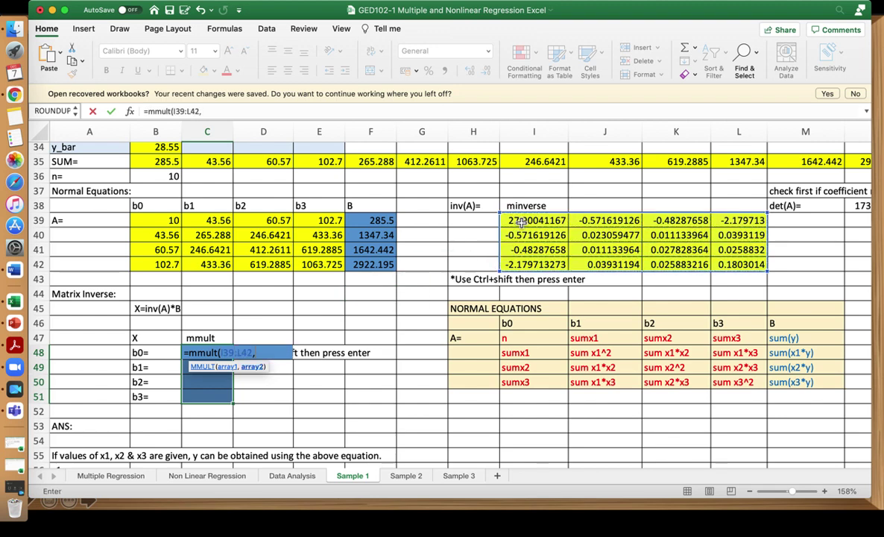
click(381, 223)
key(shift+Down)
key(shift+Down)
key(shift+Down)
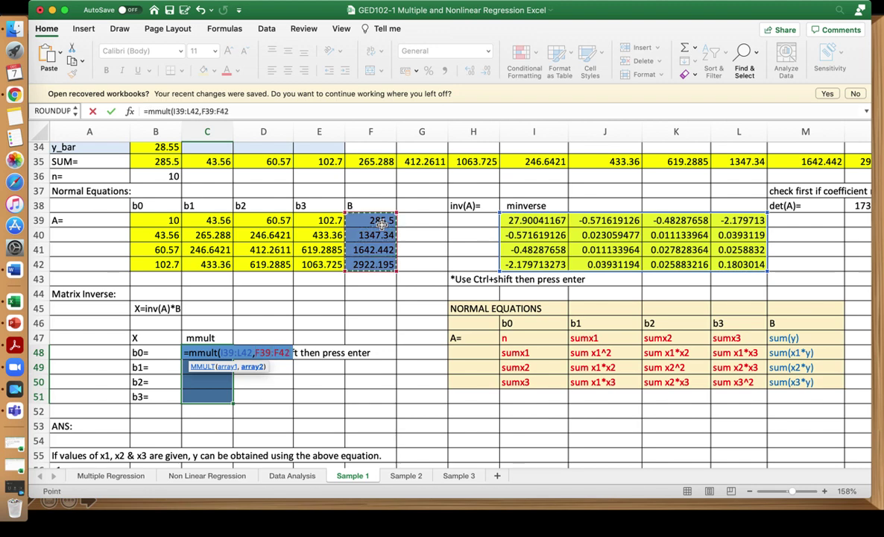
text())
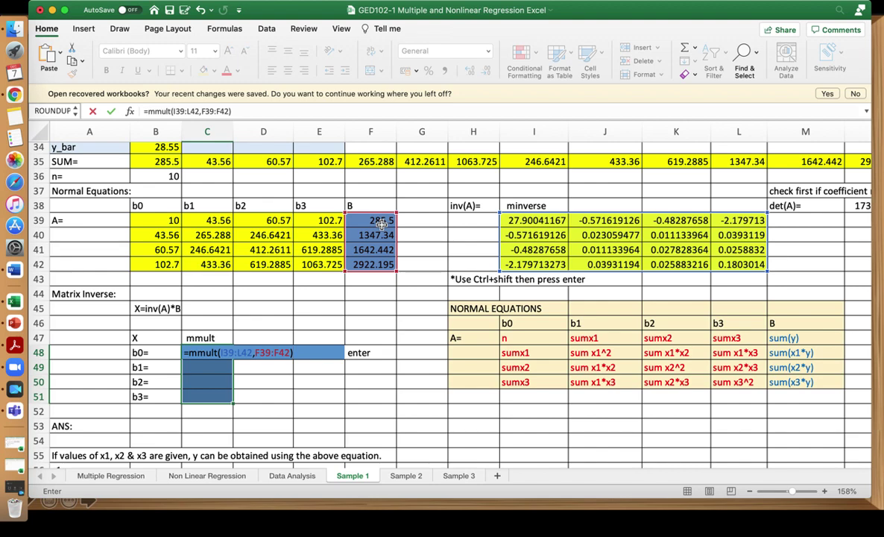
key(ctrl+shift+Return)
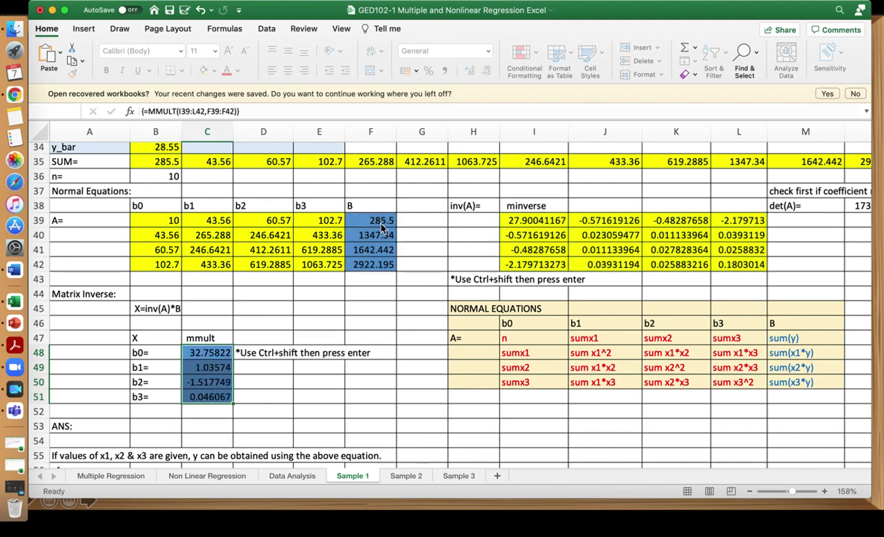
Write the regression equation y = 32.7582 +1.0357x1 -1.5177x2 + 0.04607x3 in B53, beside ANS:
scroll(381, 228, down, 5)
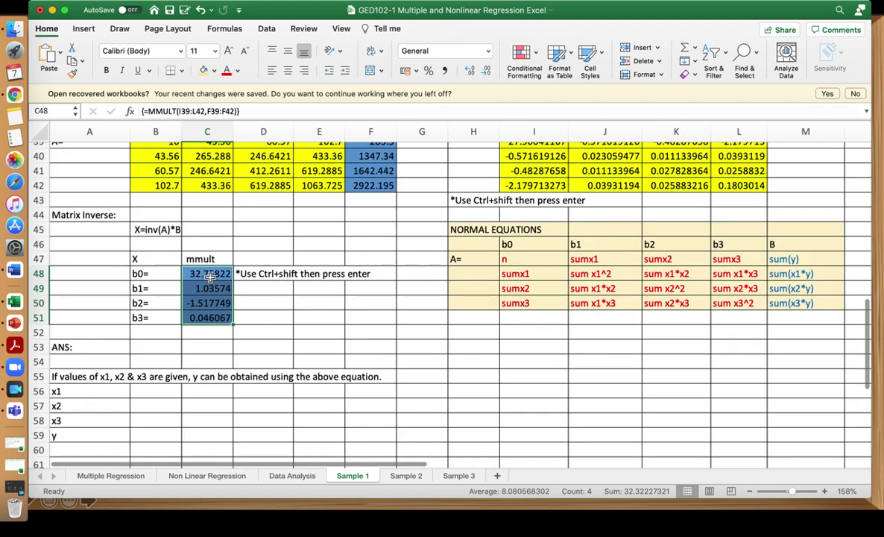
click(157, 349)
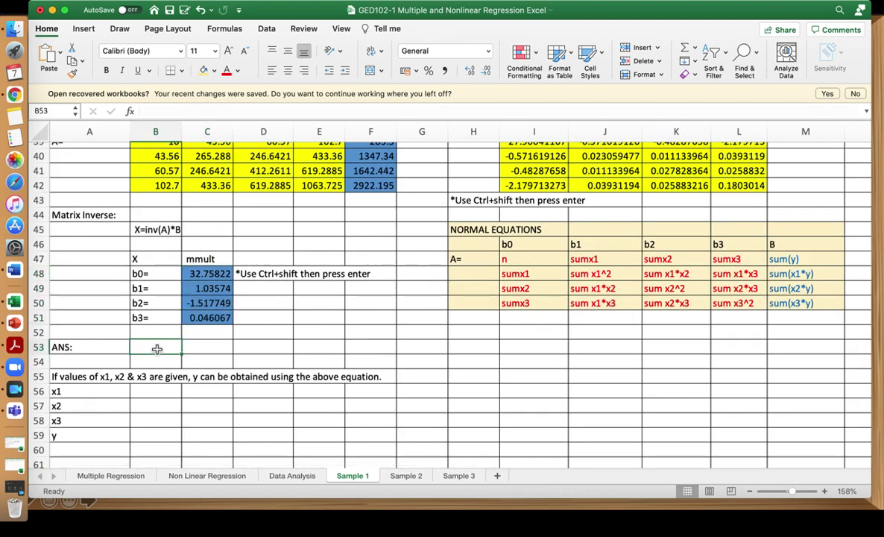
double_click(156, 349)
text(y = )
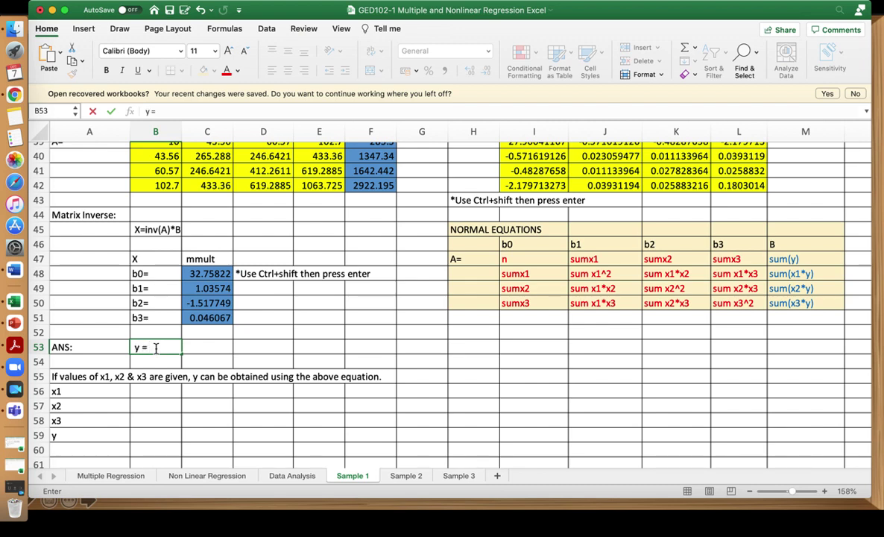
text(32.7582 +)
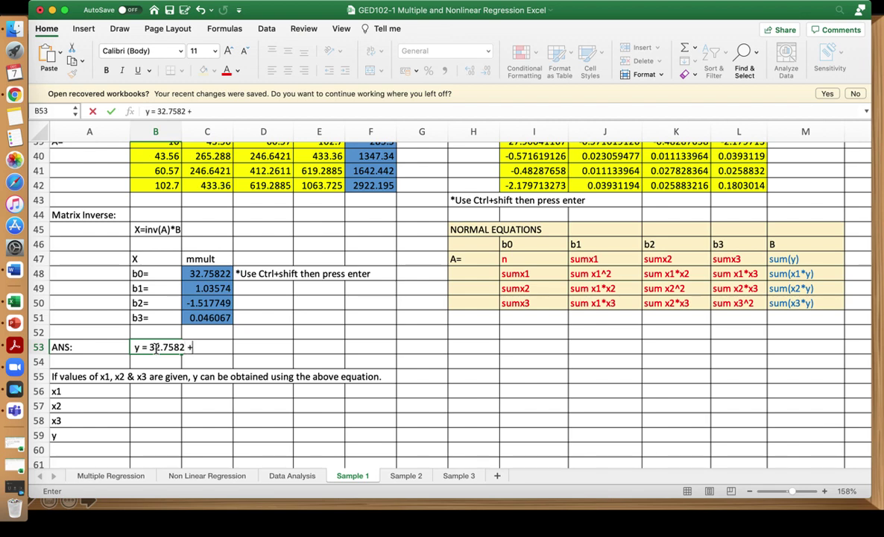
text(1.0357x1 +)
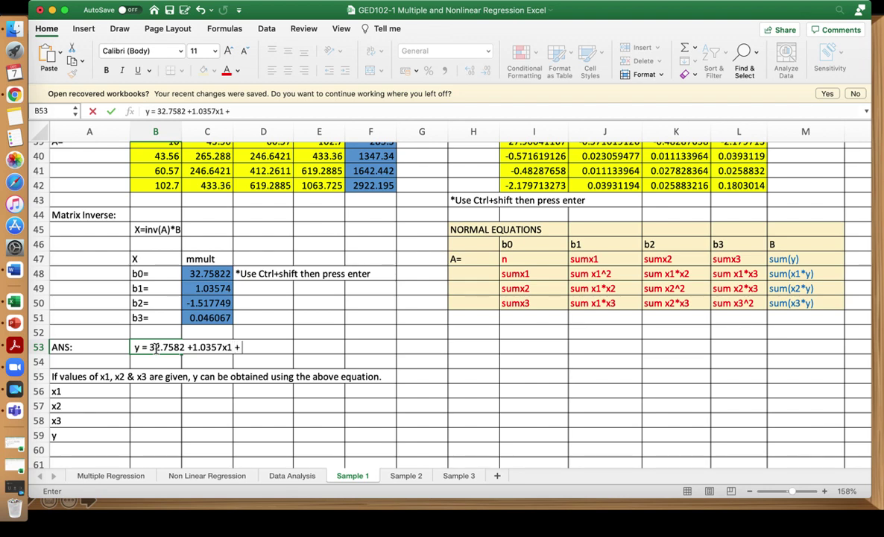
key(BackSpace)
text(-1.5177x2 +)
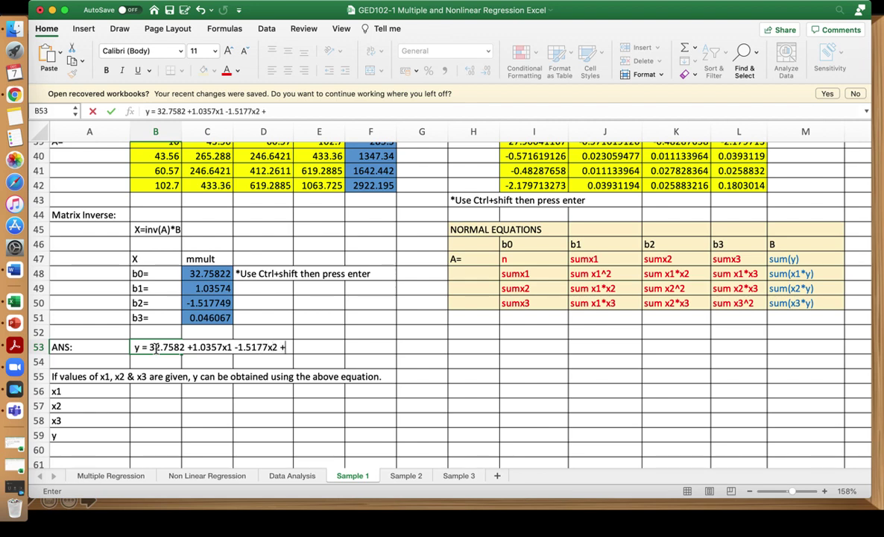
text( 0.04607)
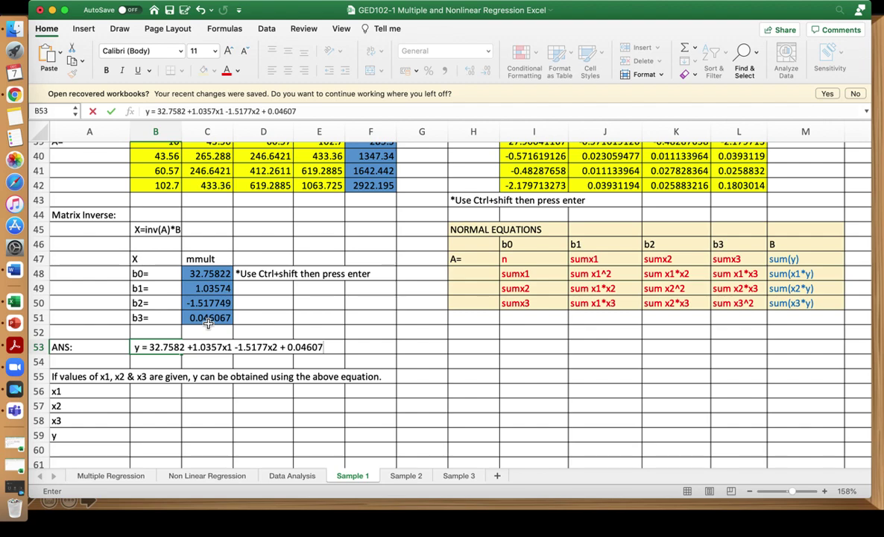
text(3)
key(Return)
Reposition the workbook window over the presentation slide behind it
scroll(209, 321, up, 5)
scroll(208, 321, up, 3)
scroll(209, 322, down, 2)
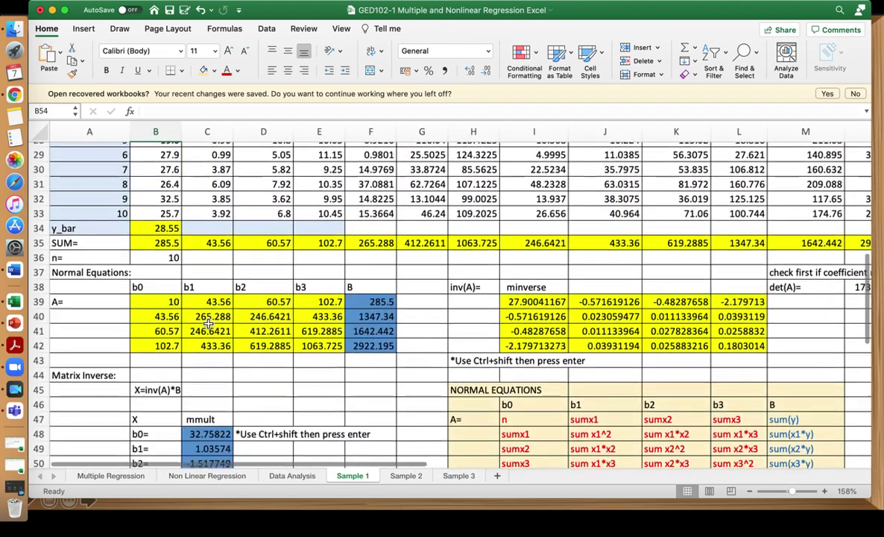
mouse_move(279, 10)
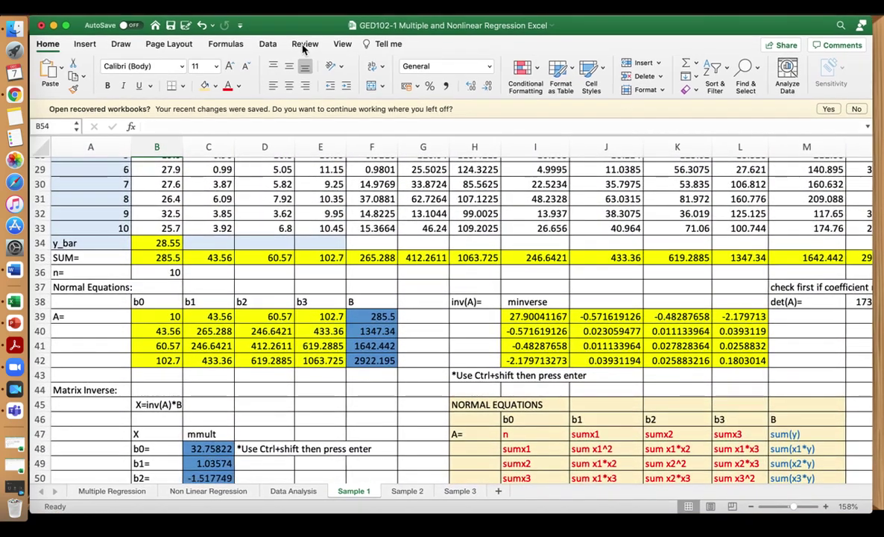
key(ctrl+super+f)
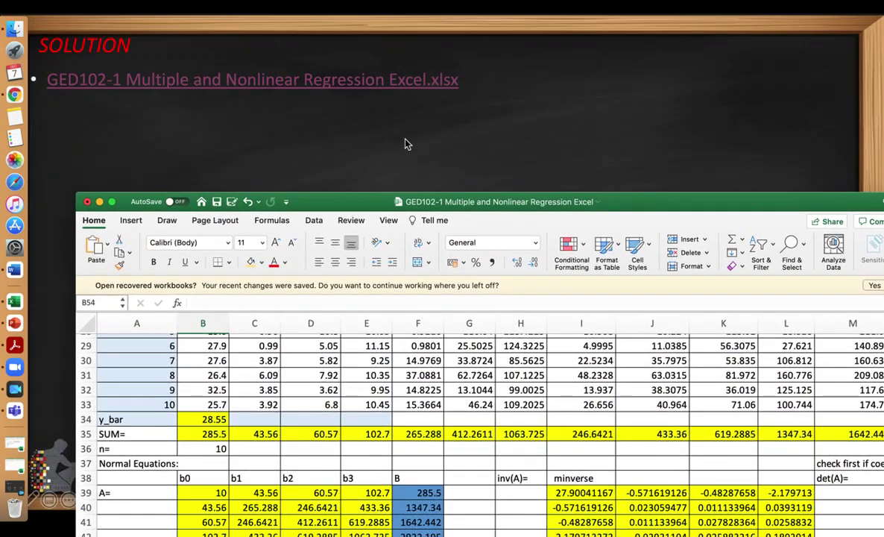
drag(666, 207, 650, 32)
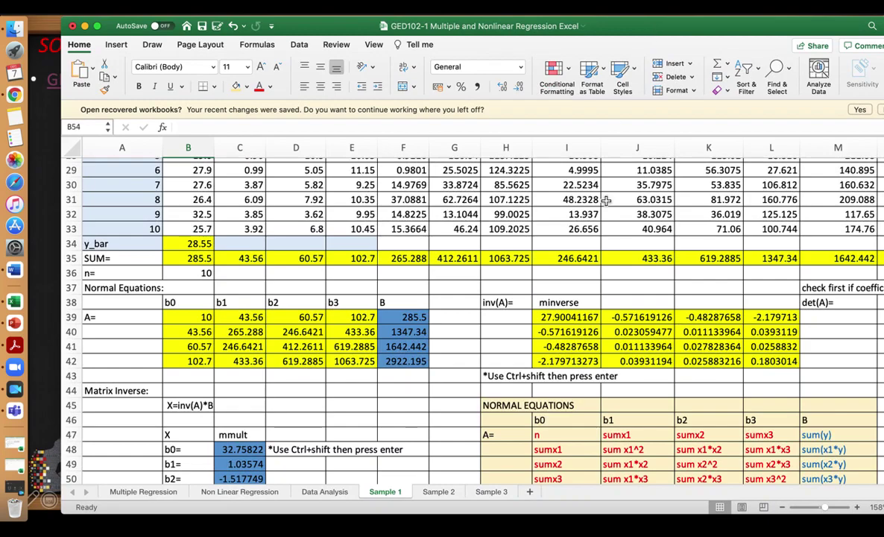
Enter 28 as the x1 value in B56, below the regression equation
scroll(605, 272, down, 4)
scroll(605, 272, down, 3)
scroll(605, 272, down, 2)
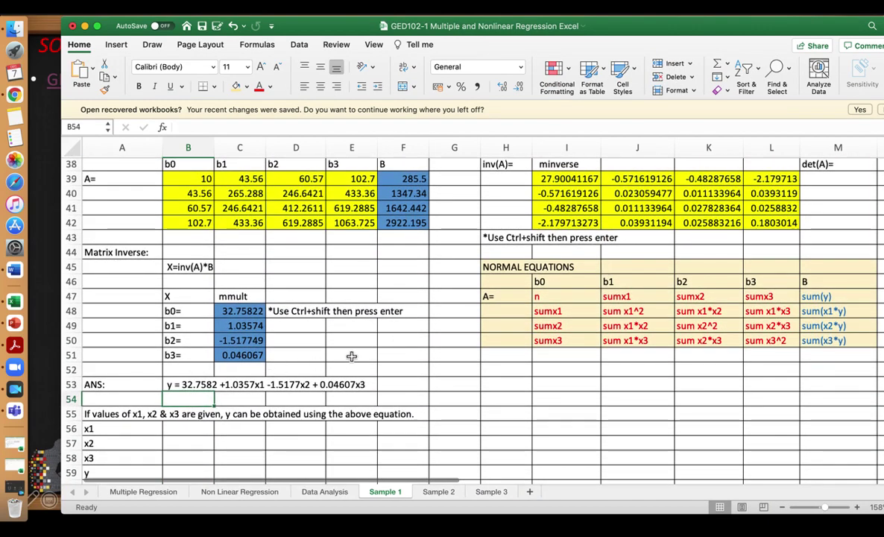
scroll(363, 342, up, 1)
scroll(332, 371, down, 2)
scroll(357, 400, down, 2)
click(201, 386)
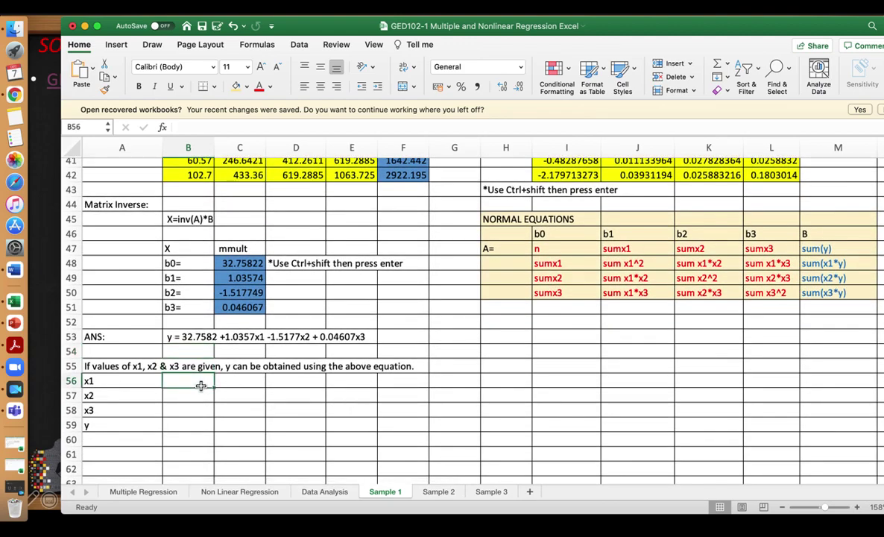
scroll(201, 385, up, 10)
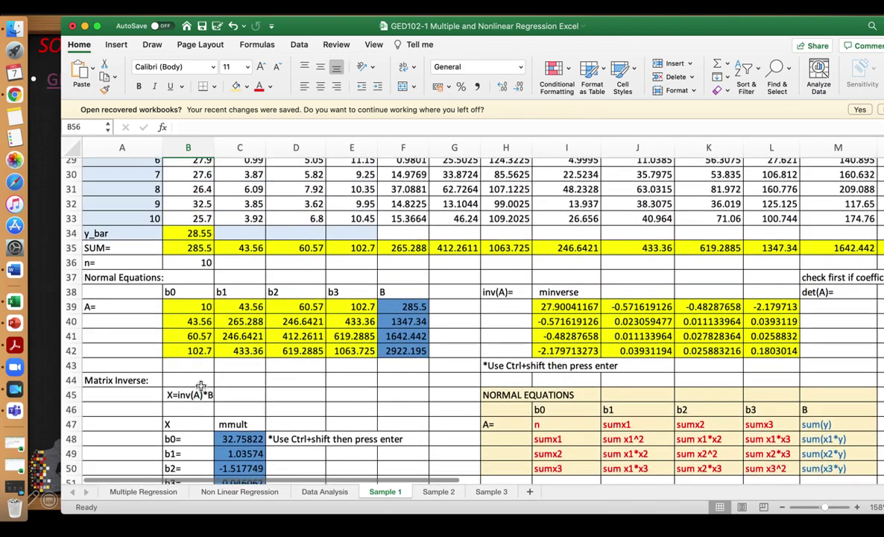
scroll(201, 385, down, 9)
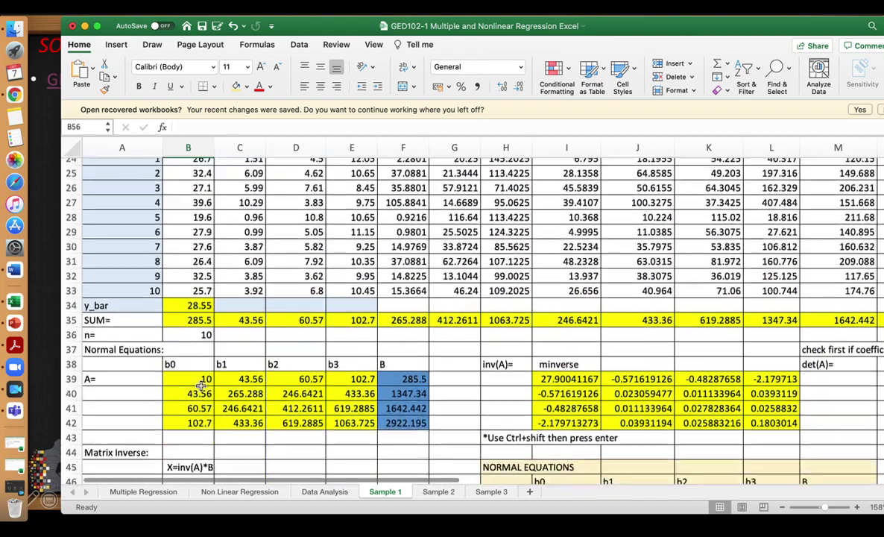
scroll(200, 386, down, 3)
text(2)
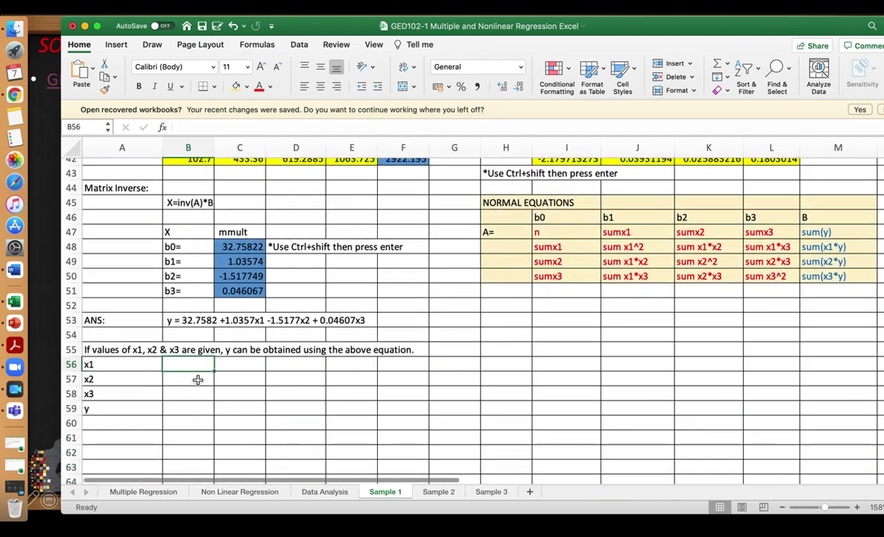
text(8)
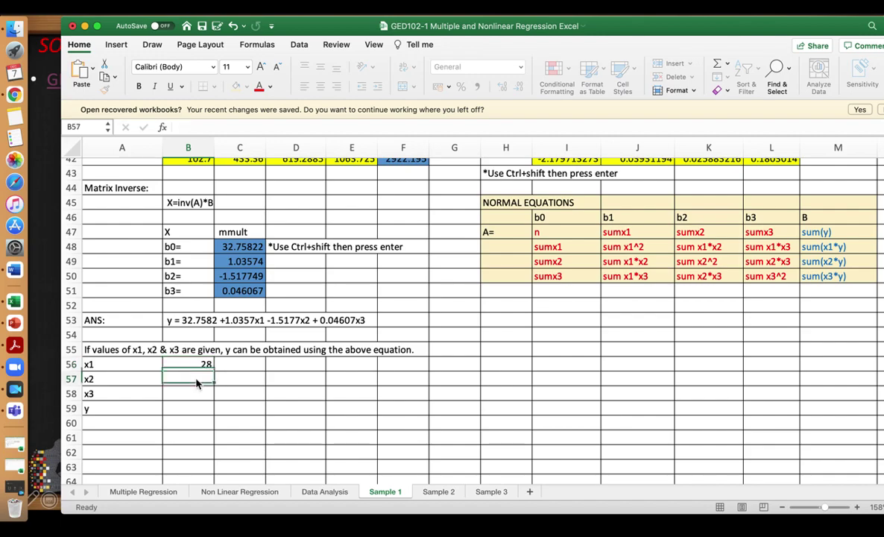
key(Return)
Enter 13 as the x2 value in B57 and 11 as the x3 value in B58
text(1.03)
key(Return)
scroll(197, 381, up, 5)
scroll(197, 382, up, 5)
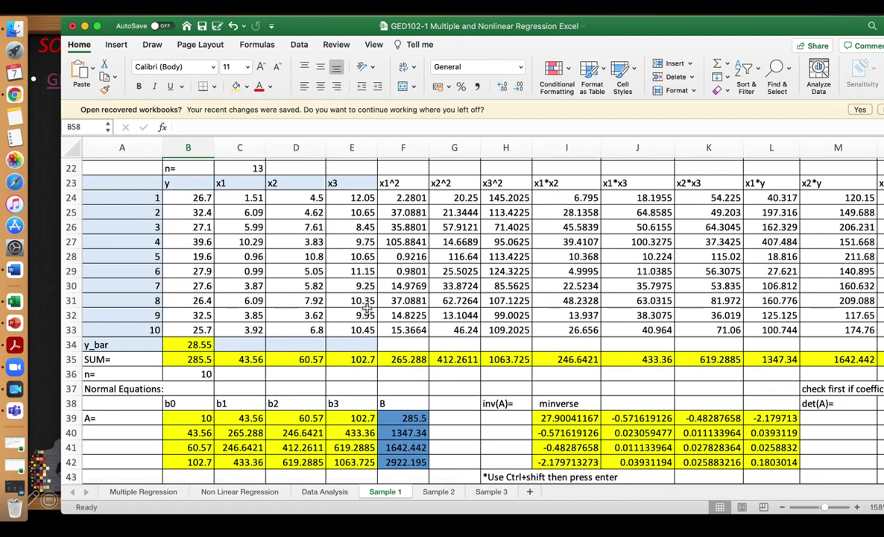
scroll(363, 254, down, 6)
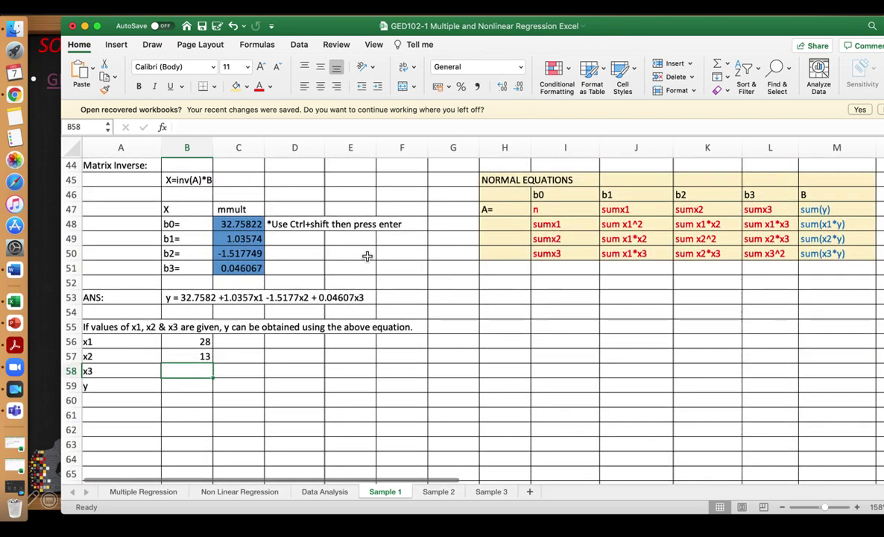
text(11)
key(Return)
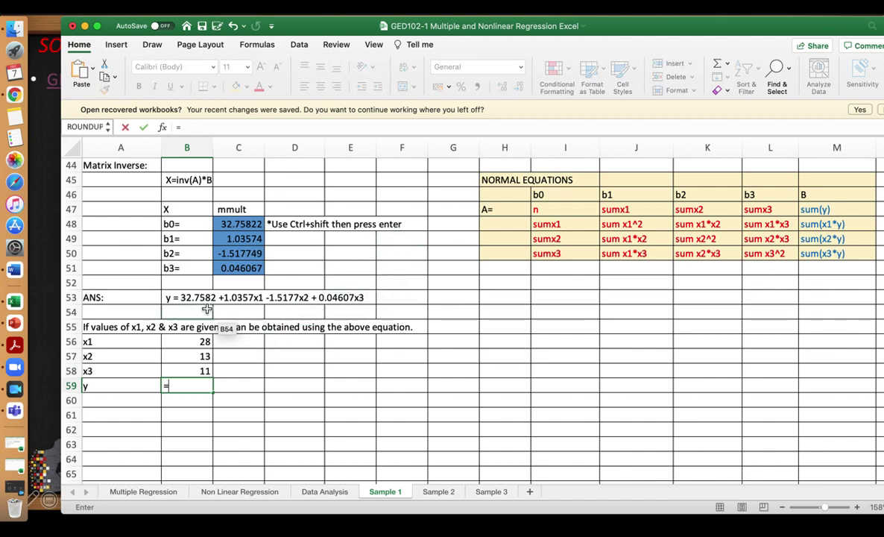
Calculate the predicted y in B59 from the coefficients and given x values with the formula =C48+C49*B56+C50*B57+C51*B58
text(=)
click(249, 223)
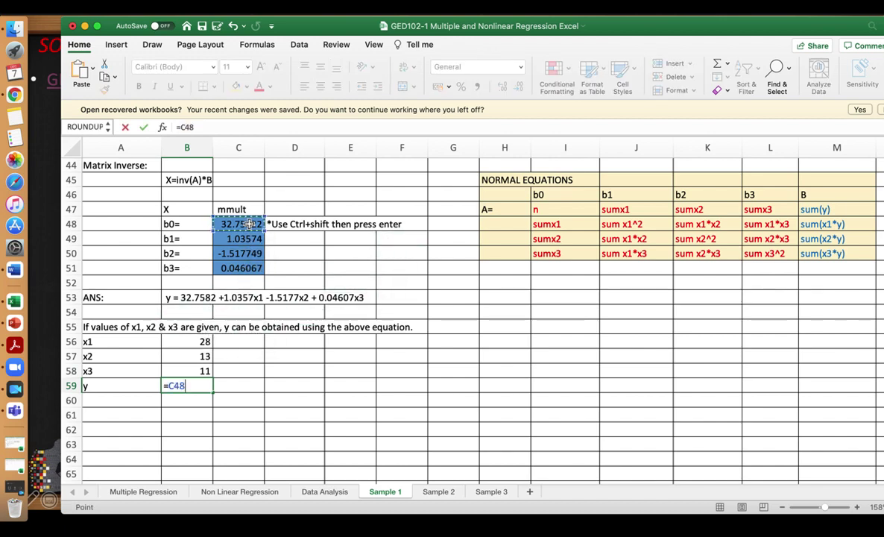
text(+)
click(241, 240)
text(*)
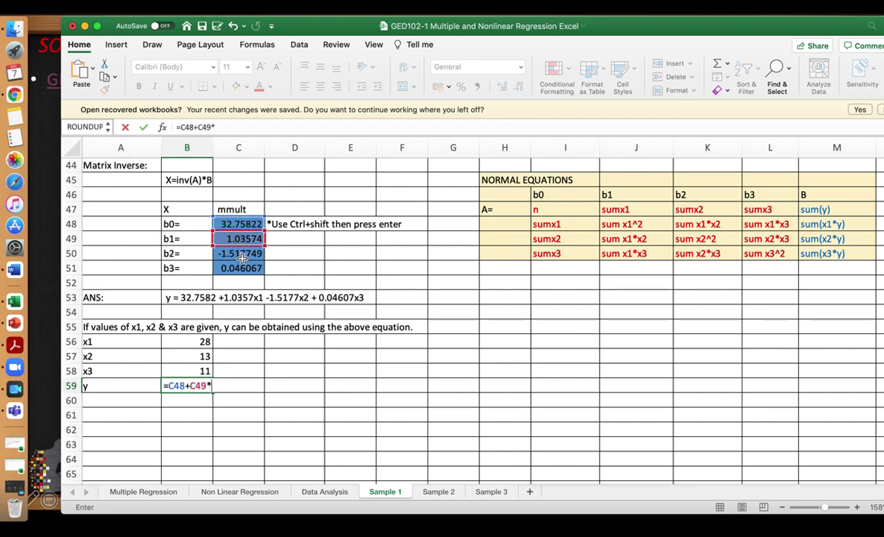
click(205, 341)
text(+)
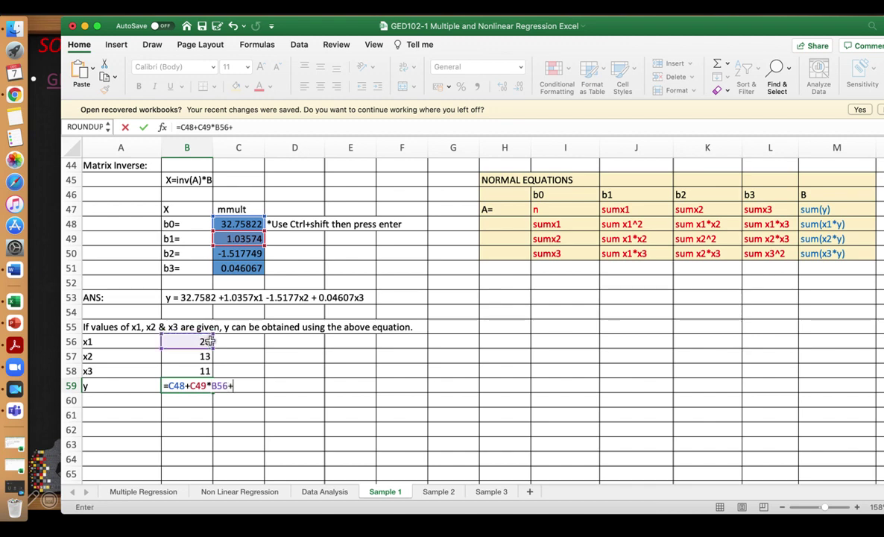
click(241, 254)
text(*)
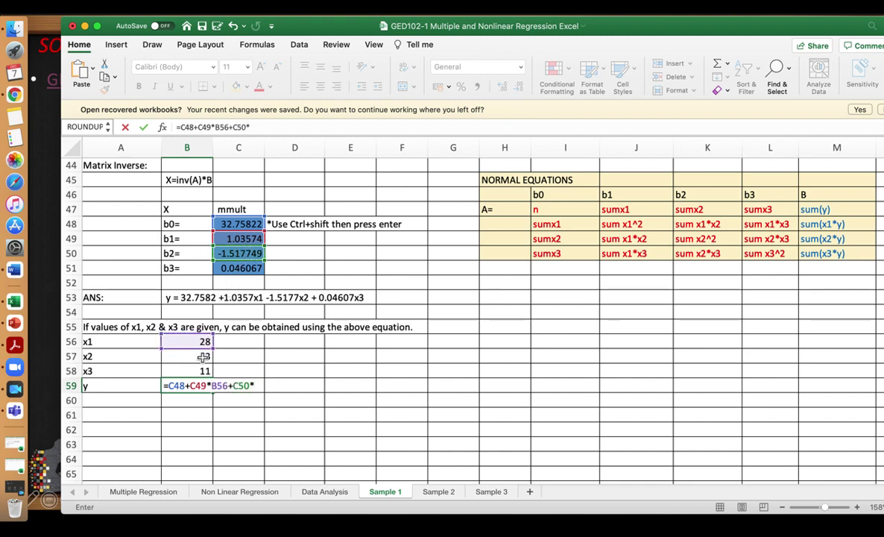
click(203, 357)
text(+)
click(242, 269)
text(*)
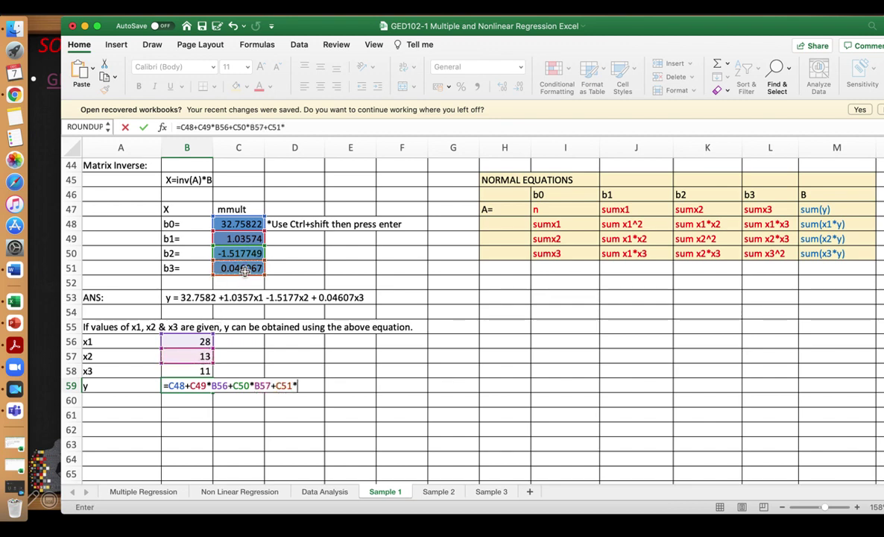
click(206, 371)
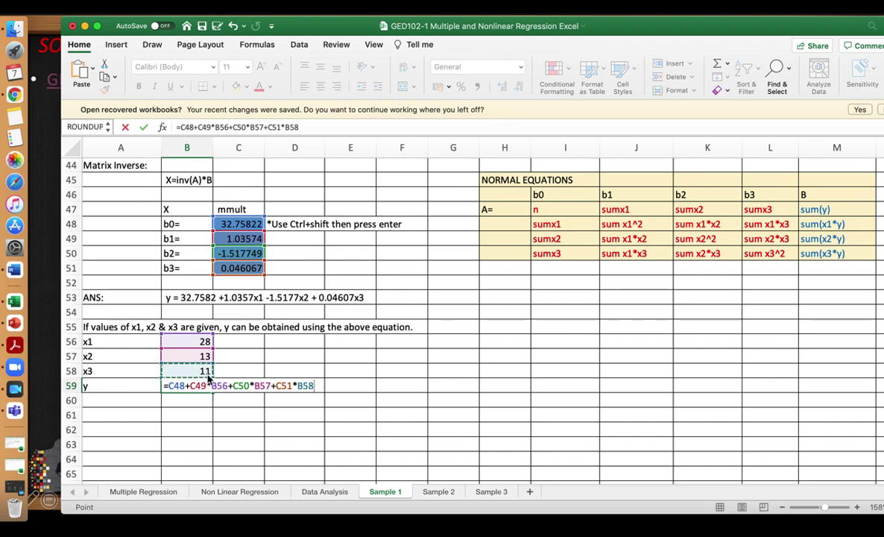
key(Return)
click(200, 386)
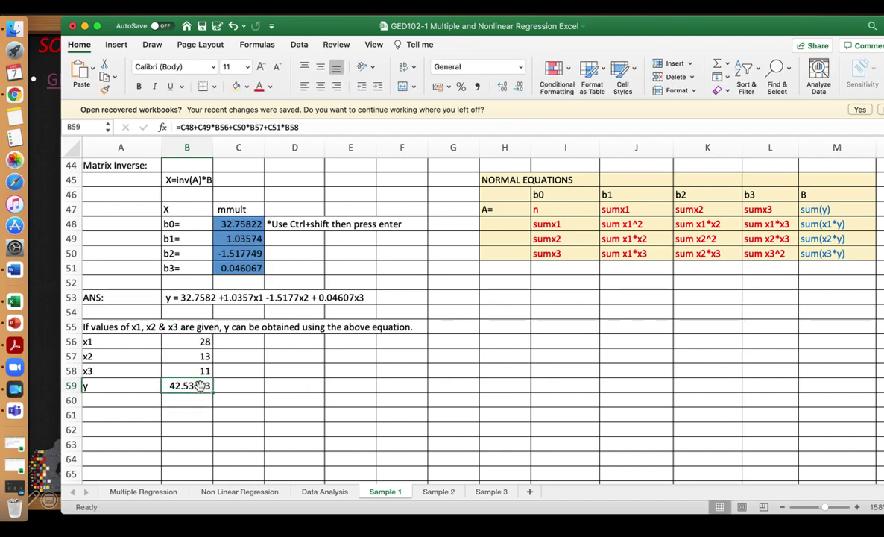
click(212, 341)
click(206, 357)
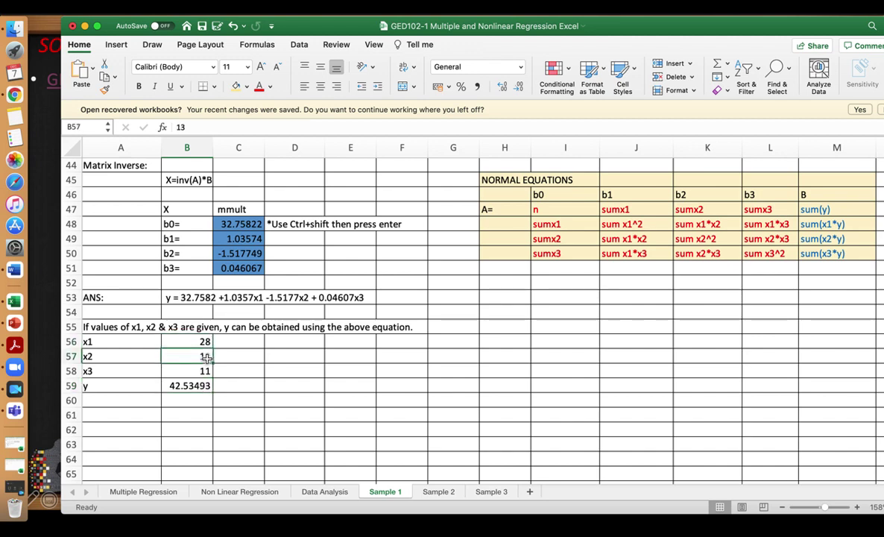
click(208, 373)
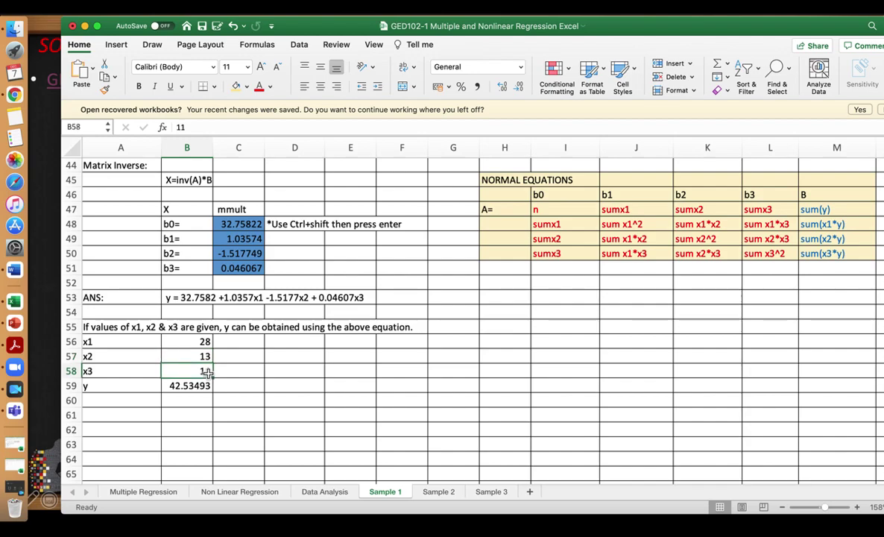